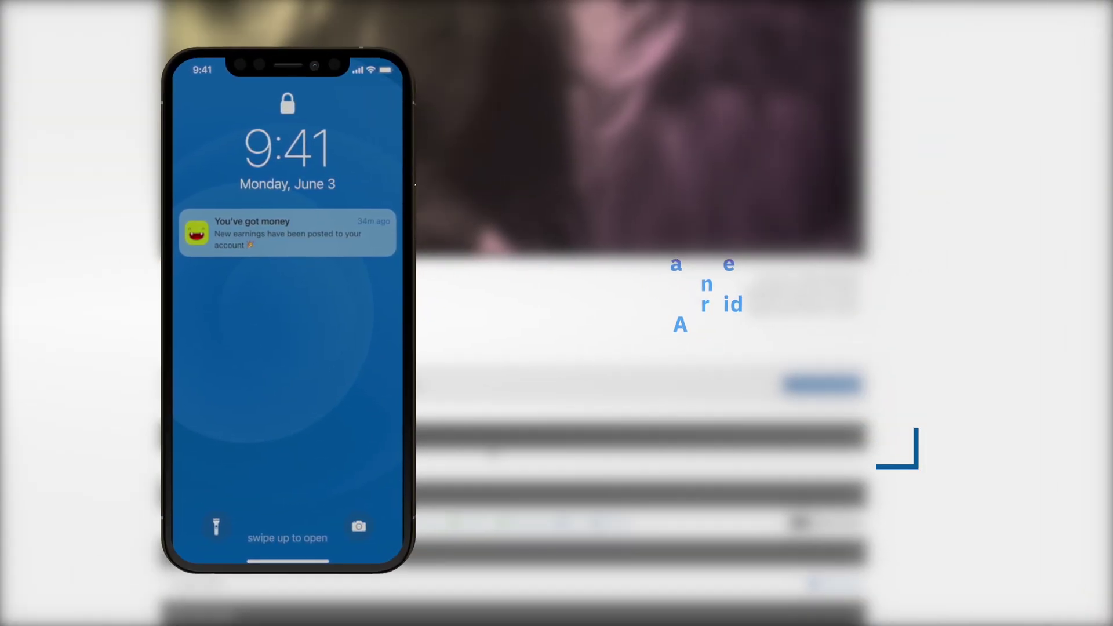
scroll(520, 428, up, 3)
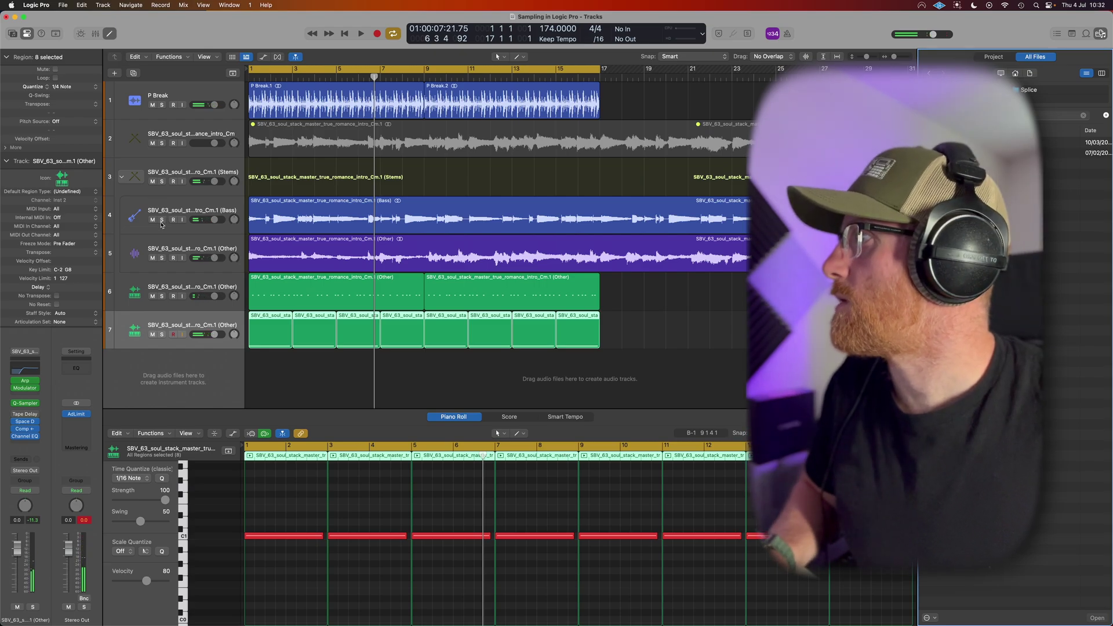
Audition the Bass stem on track 4 and the Other stem on track 5 one after the other in solo
click(162, 220)
key(Return)
key(space)
click(162, 220)
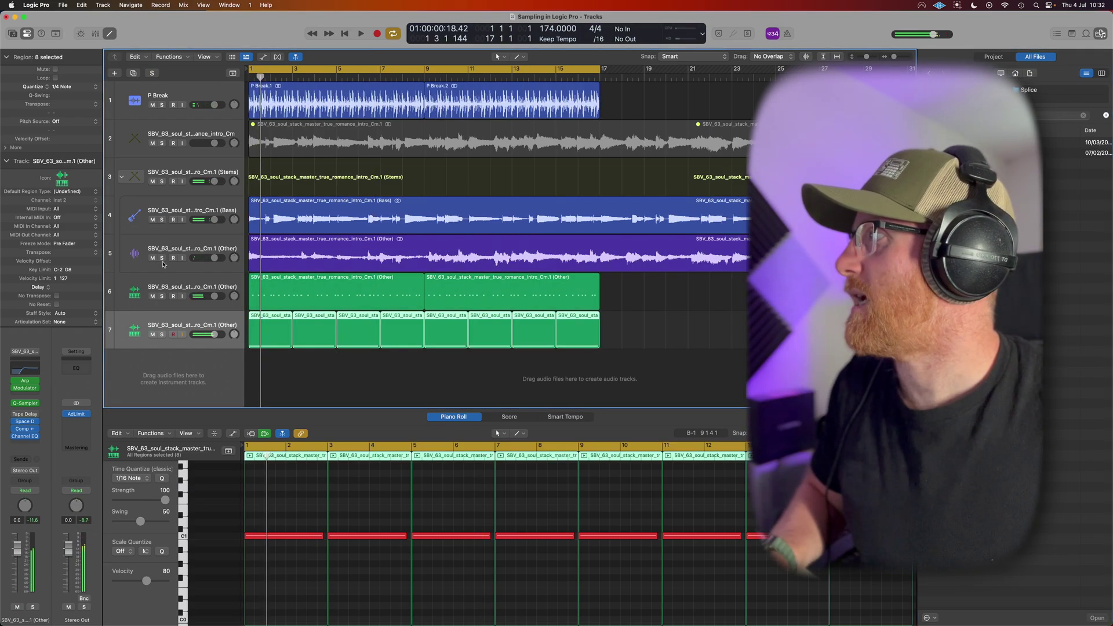
click(161, 257)
key(Return)
key(space)
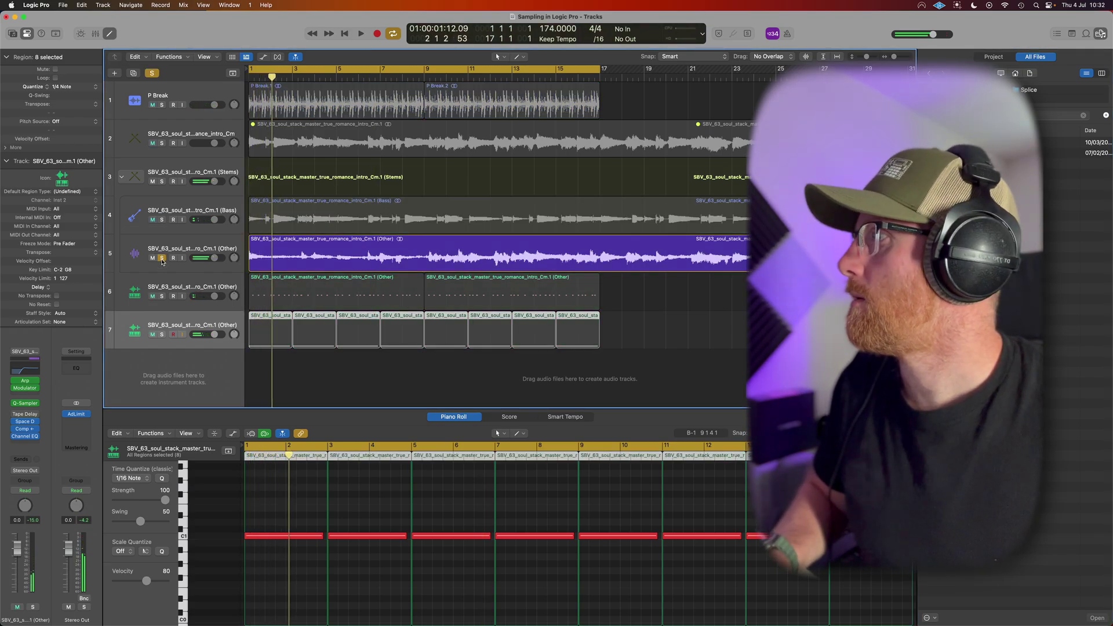
Audition the MIDI parts on tracks 6 and 7 one after the other in solo from the start
click(162, 296)
click(162, 258)
key(Return)
key(space)
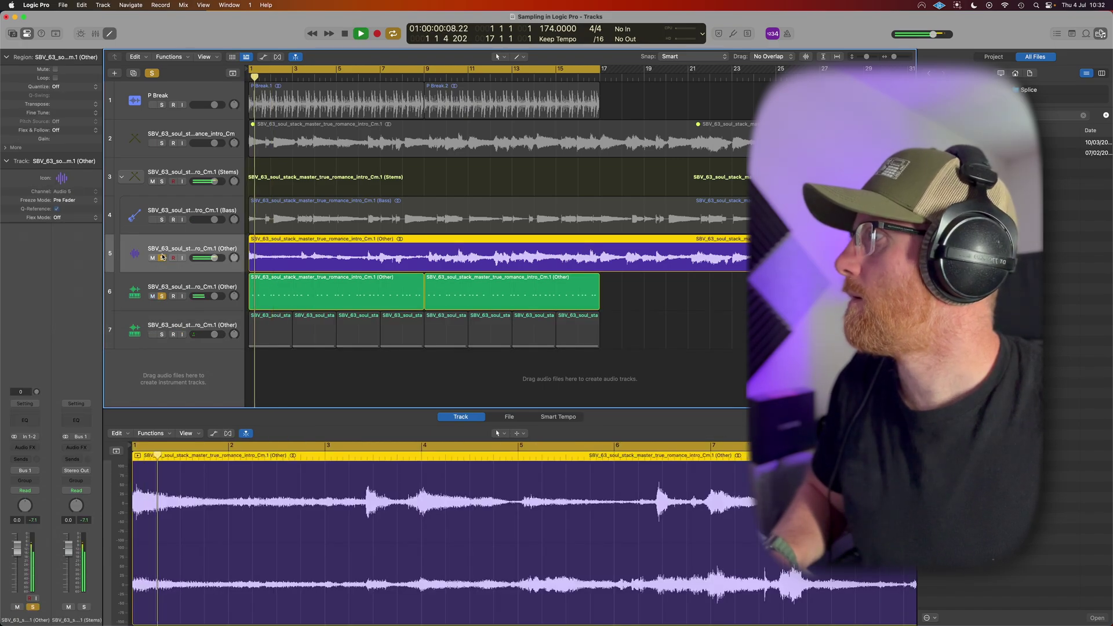
click(162, 258)
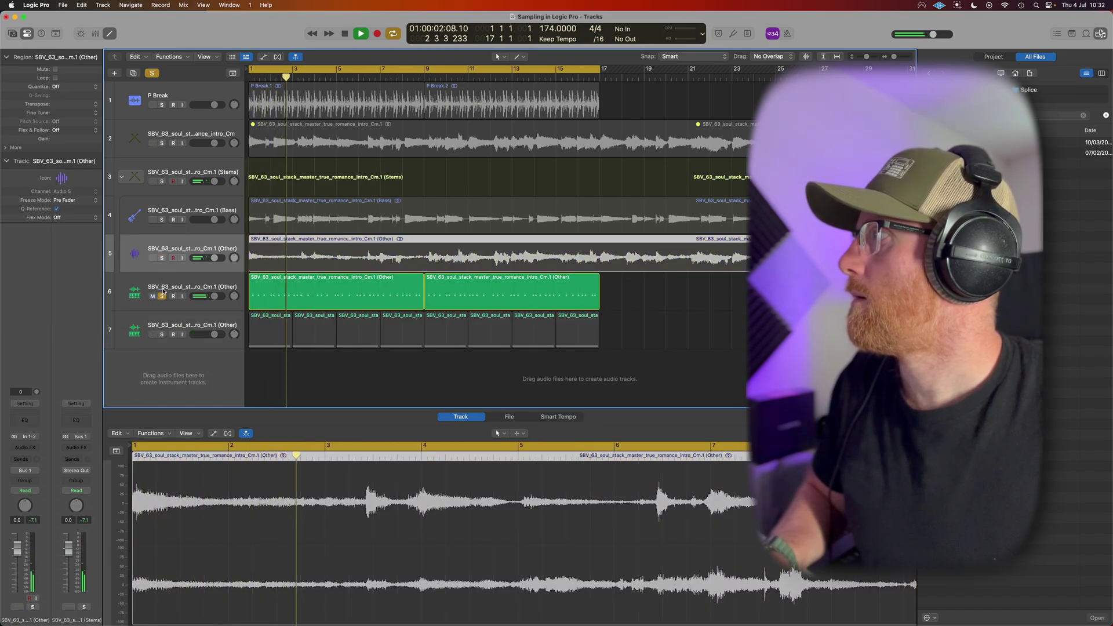
click(162, 297)
click(162, 334)
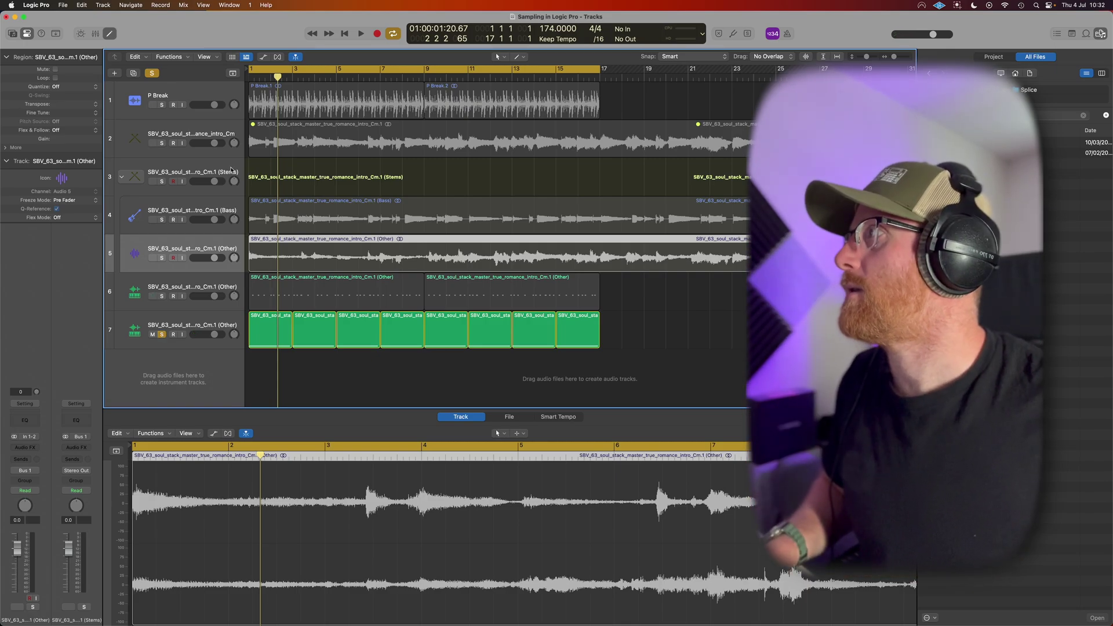
Remove every track except P Break and play the drum break on its own
click(207, 131)
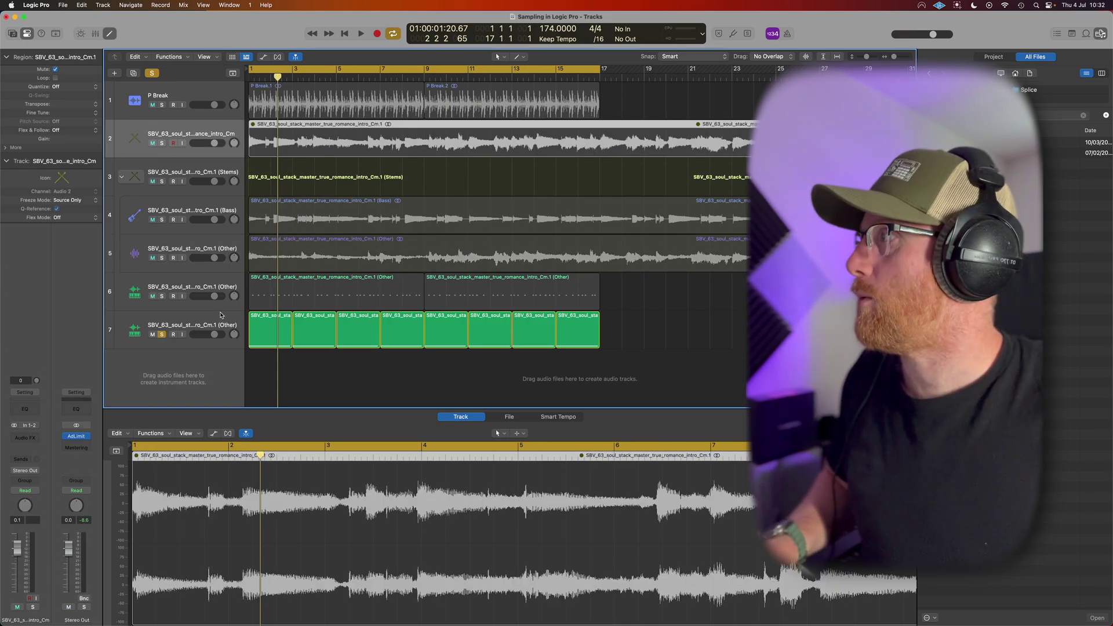
key(super+z)
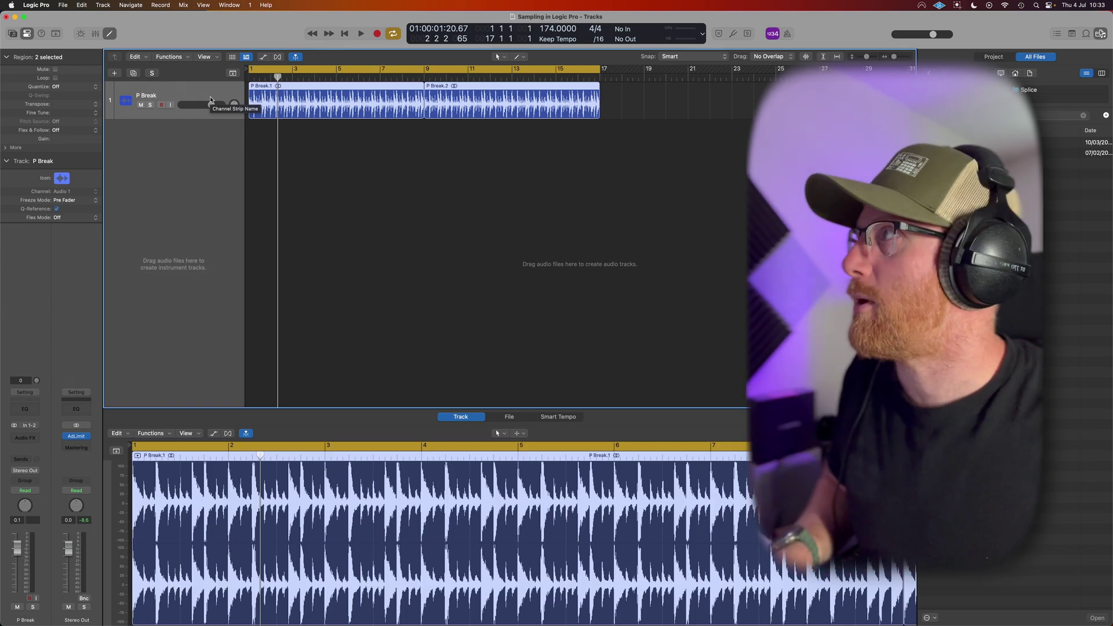
key(space)
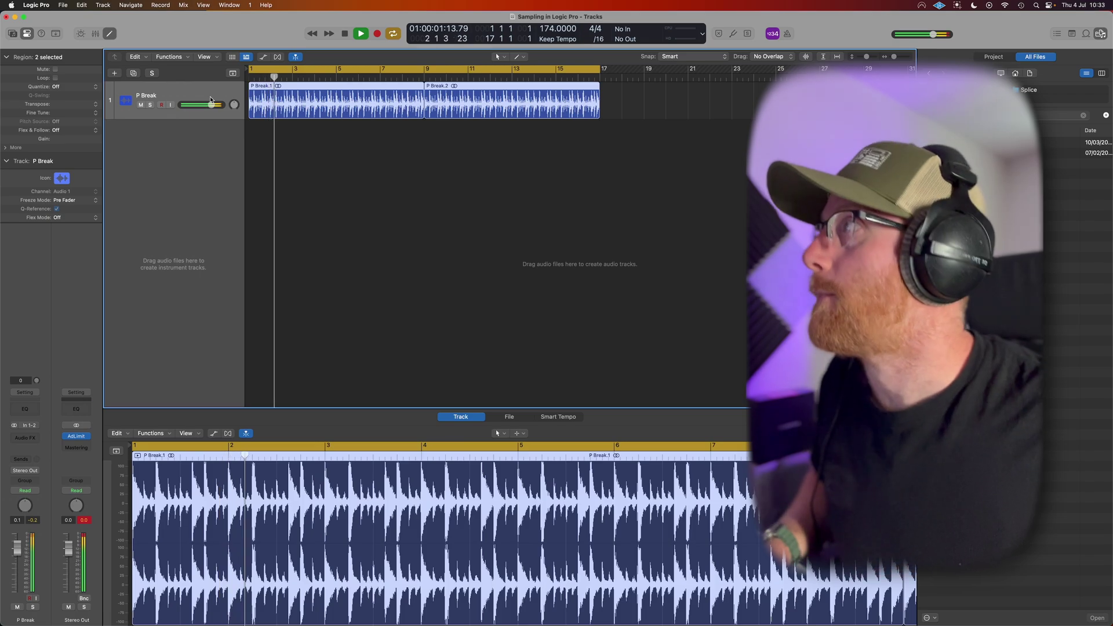
Audition the soul stack loops in the Splice folder against the break, including the chorus_Em, no_guitar_Gm and no_horns_Em files
click(1014, 142)
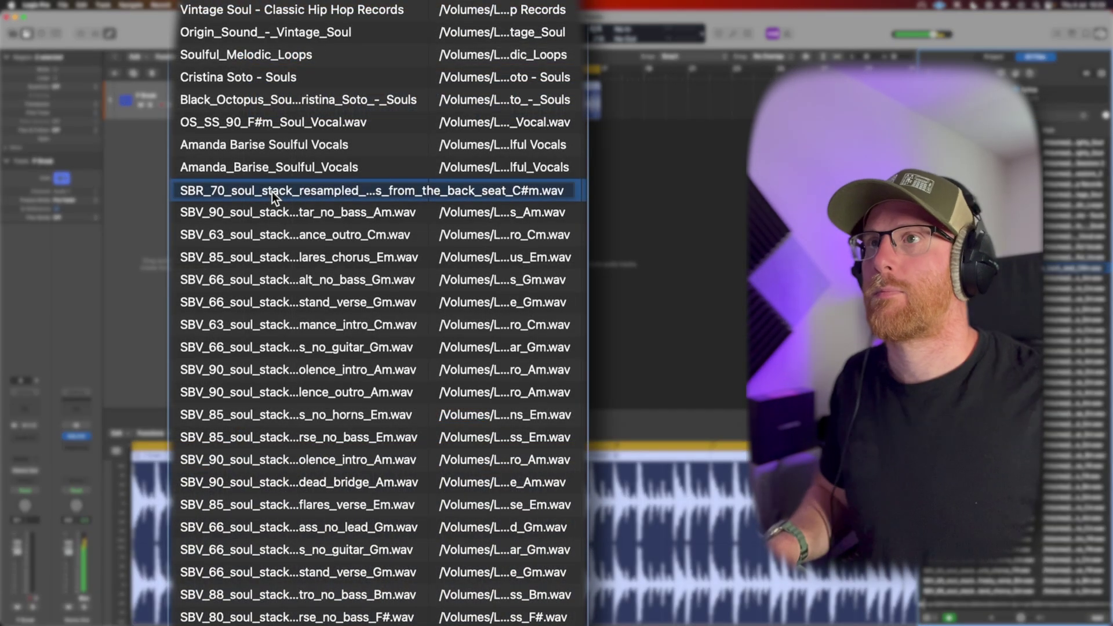
click(295, 257)
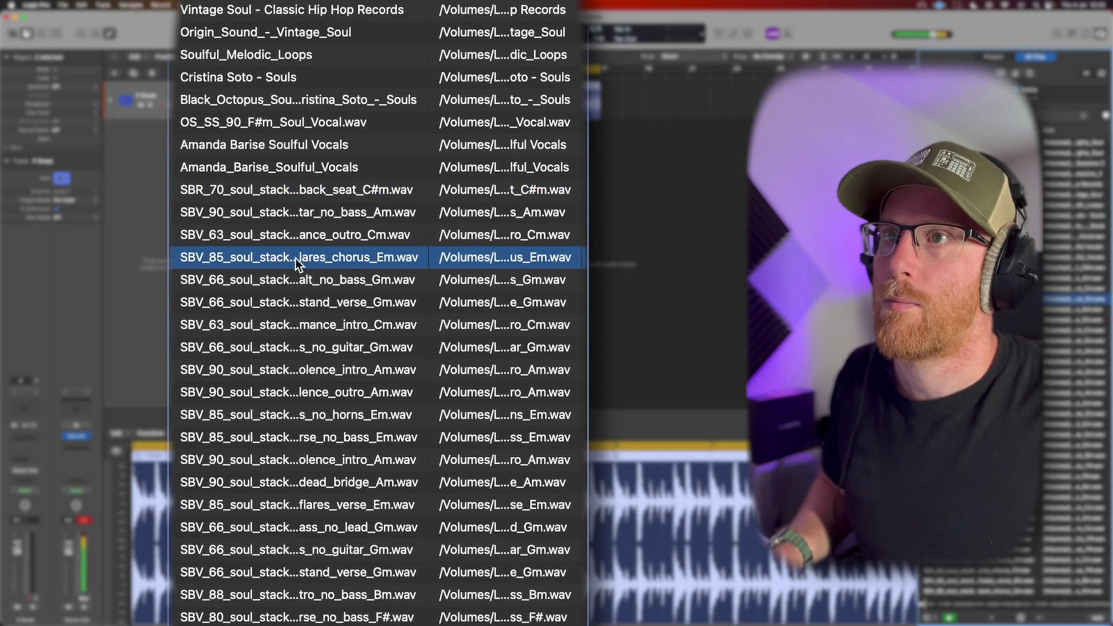
click(284, 286)
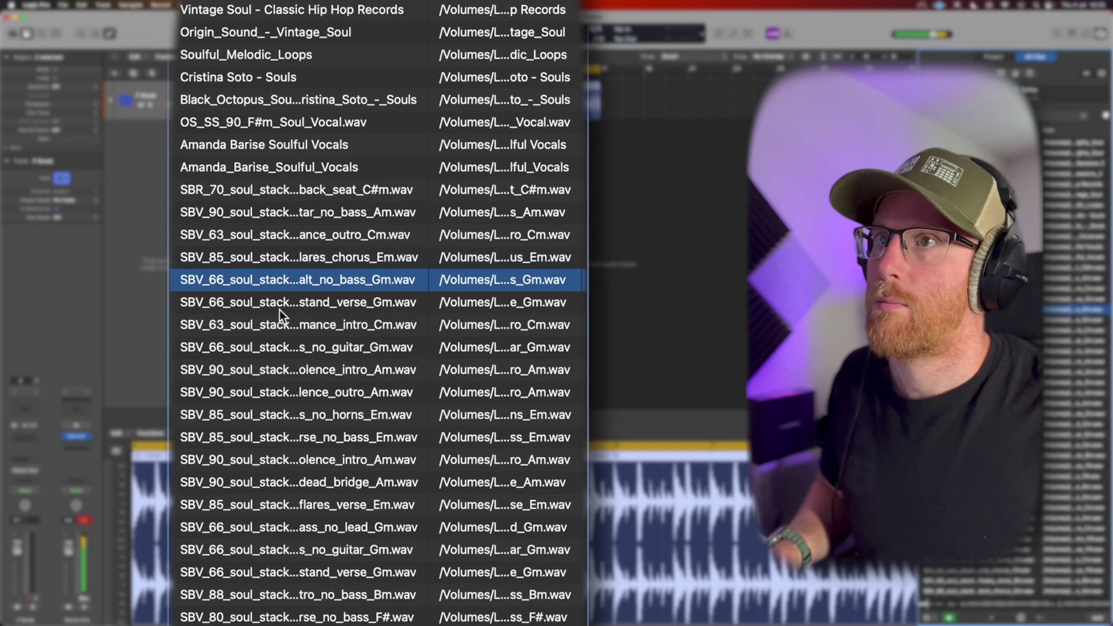
click(279, 310)
click(282, 355)
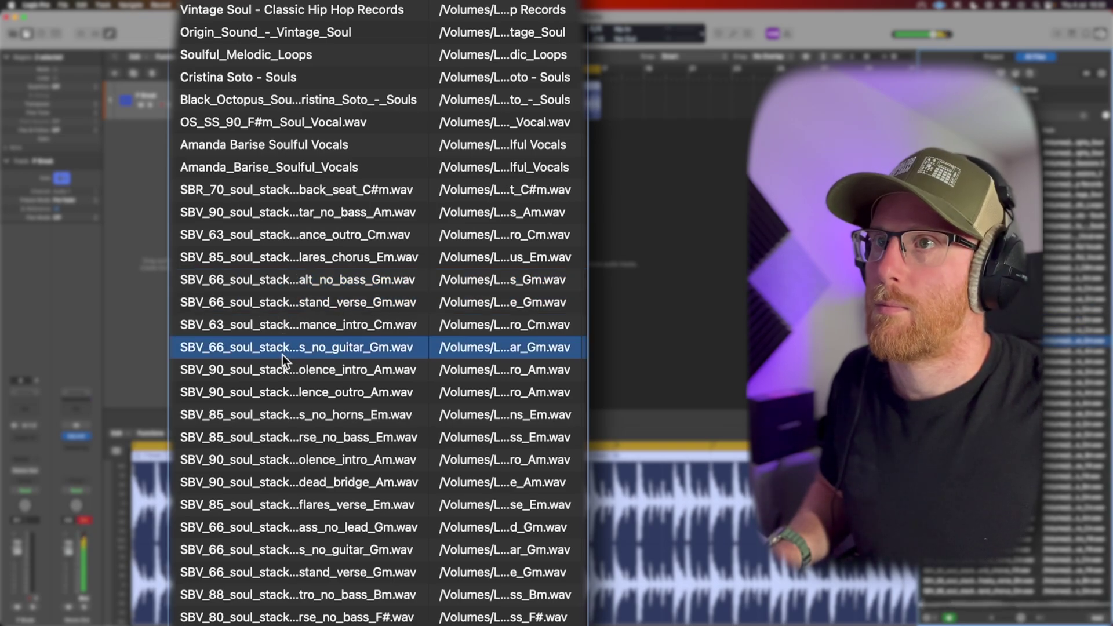
click(283, 393)
click(282, 417)
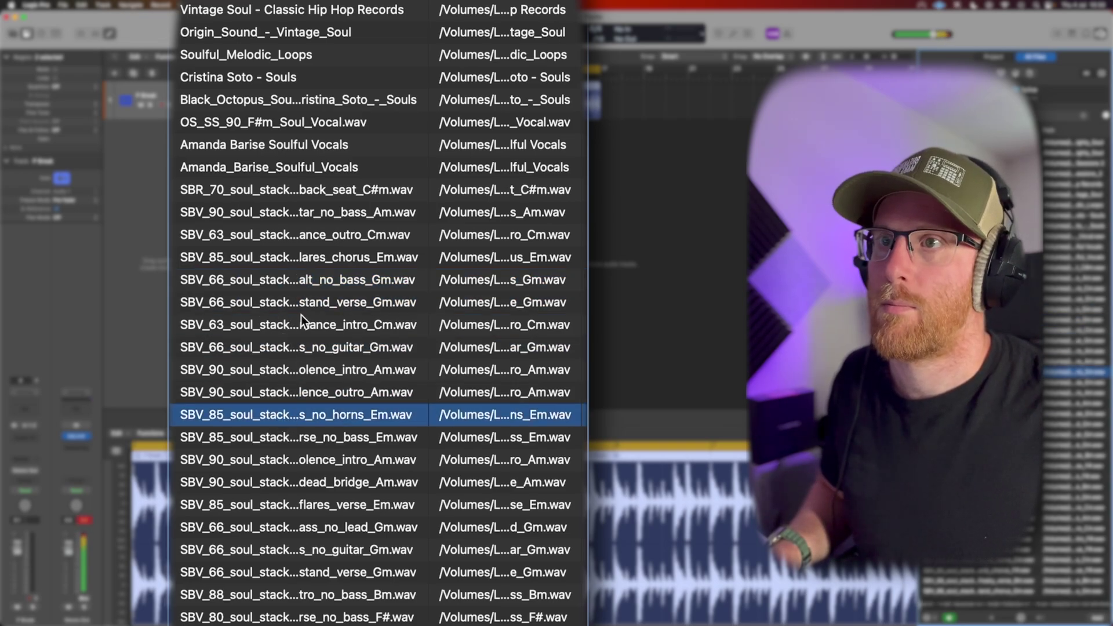
scroll(278, 371, down, 3)
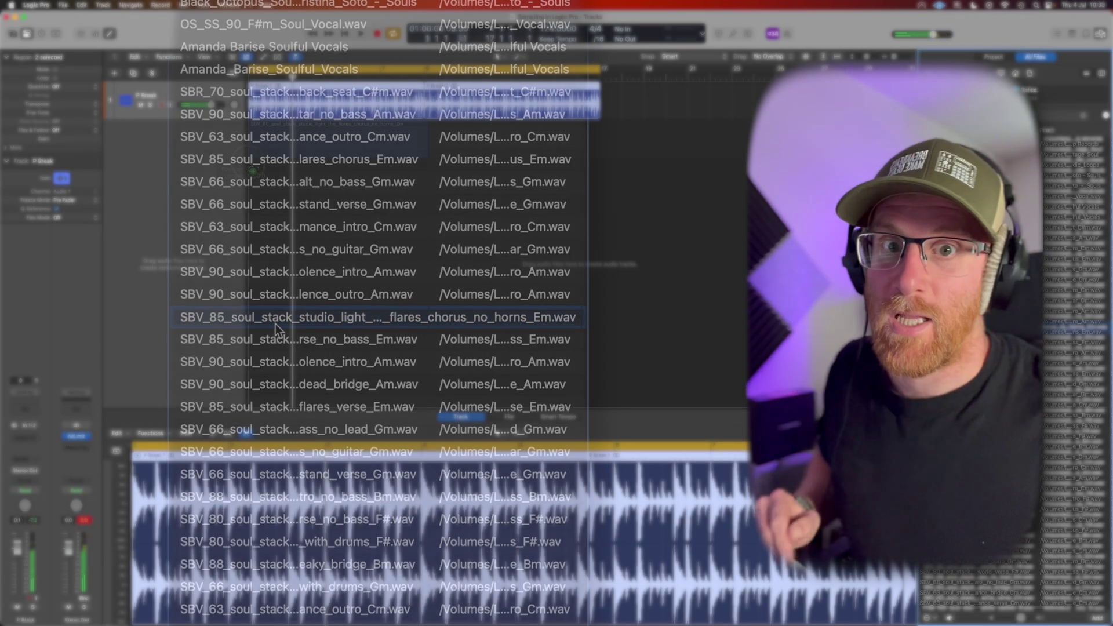
Place SBV_85_soul_stack_studio_light_the_flares_chorus_no_horns_Em on a new track at bar 1, time-stretch it to 8 bars and play it back
drag(276, 325, 247, 165)
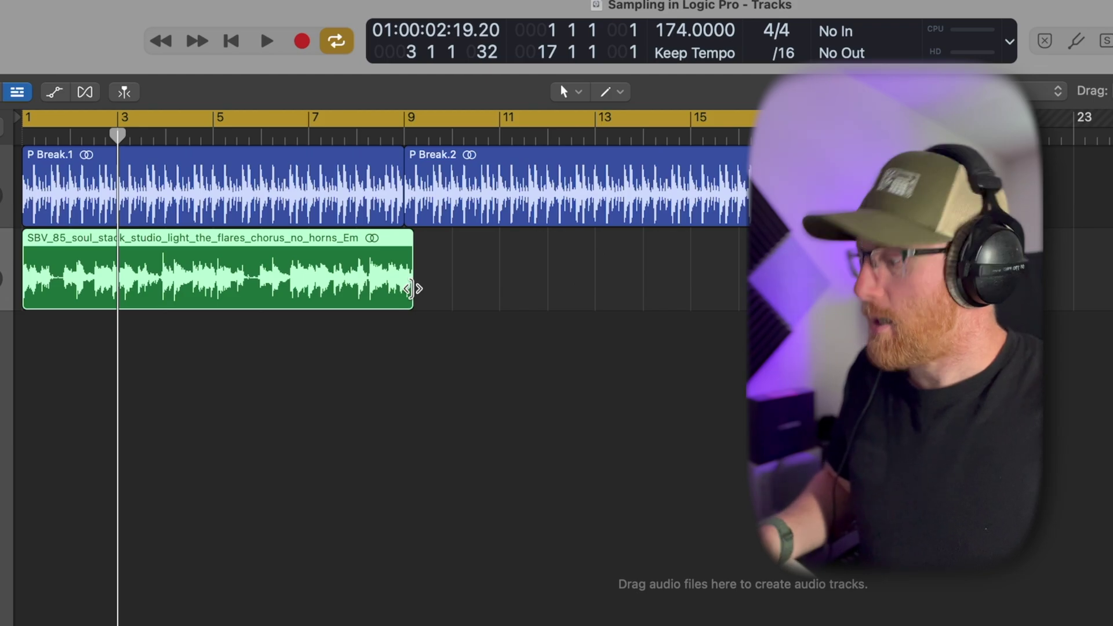
drag(413, 297, 418, 377)
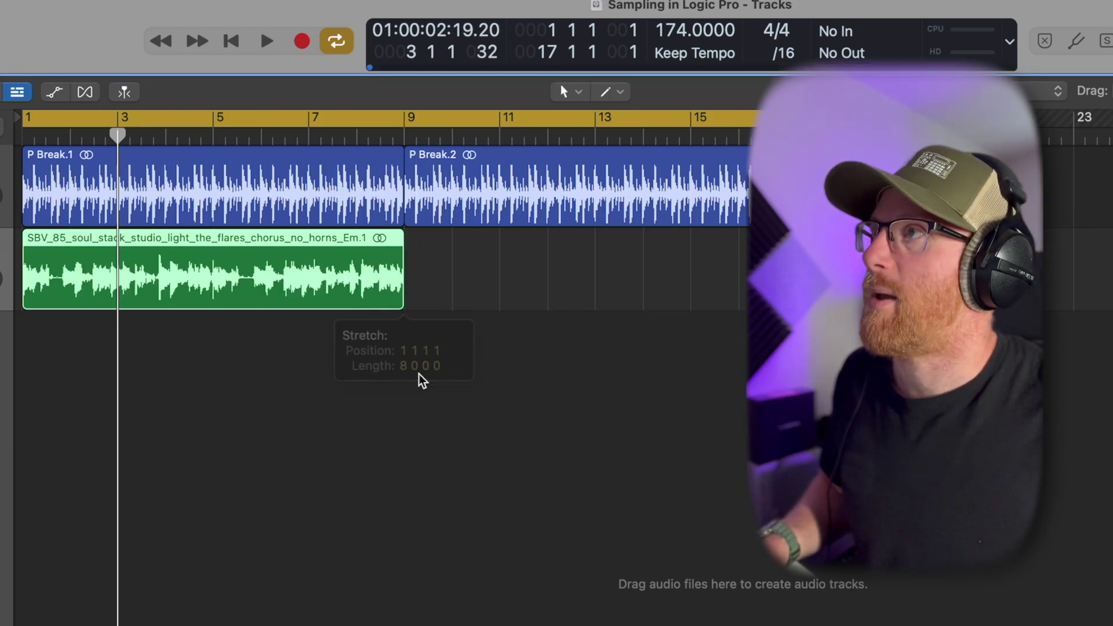
key(space)
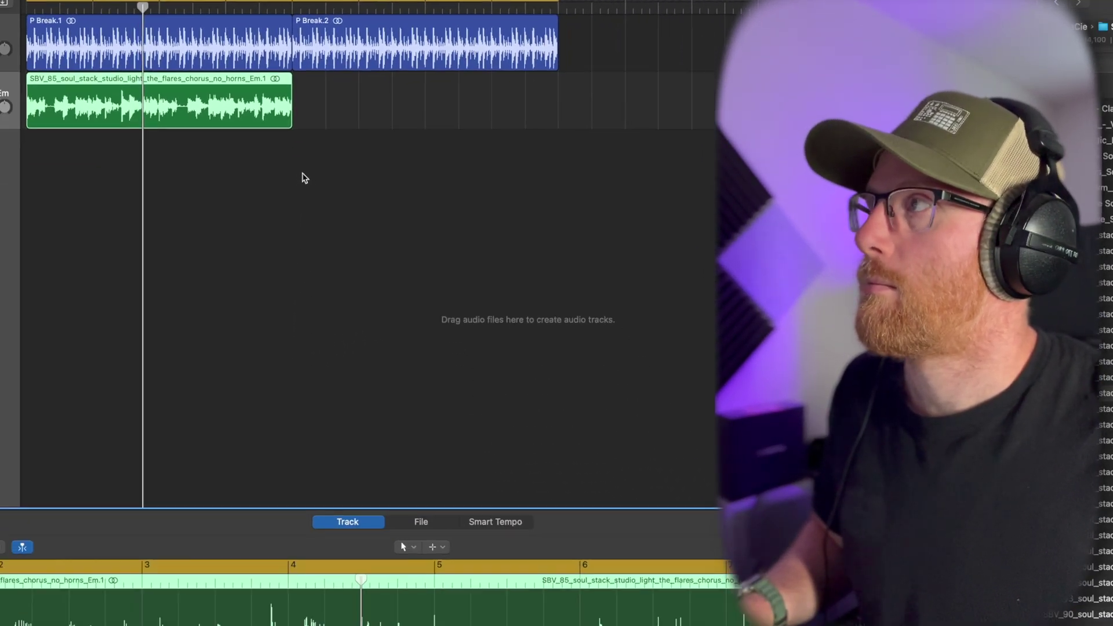
key(space)
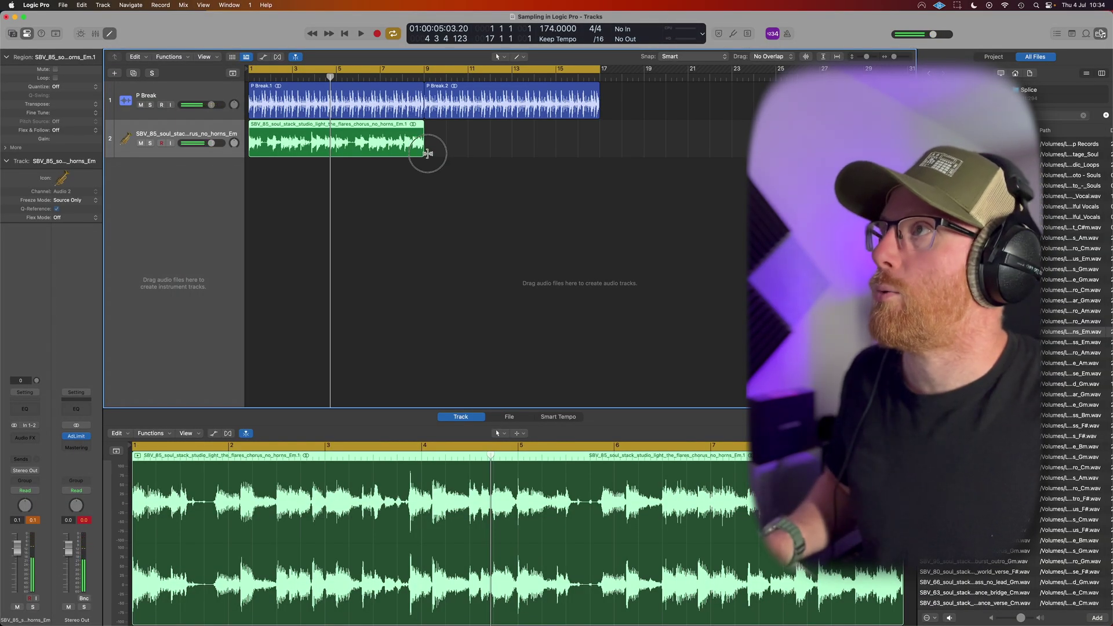
Try time-stretching the loop region to 16 bars, play it with the break and undo the stretch
drag(427, 154, 598, 157)
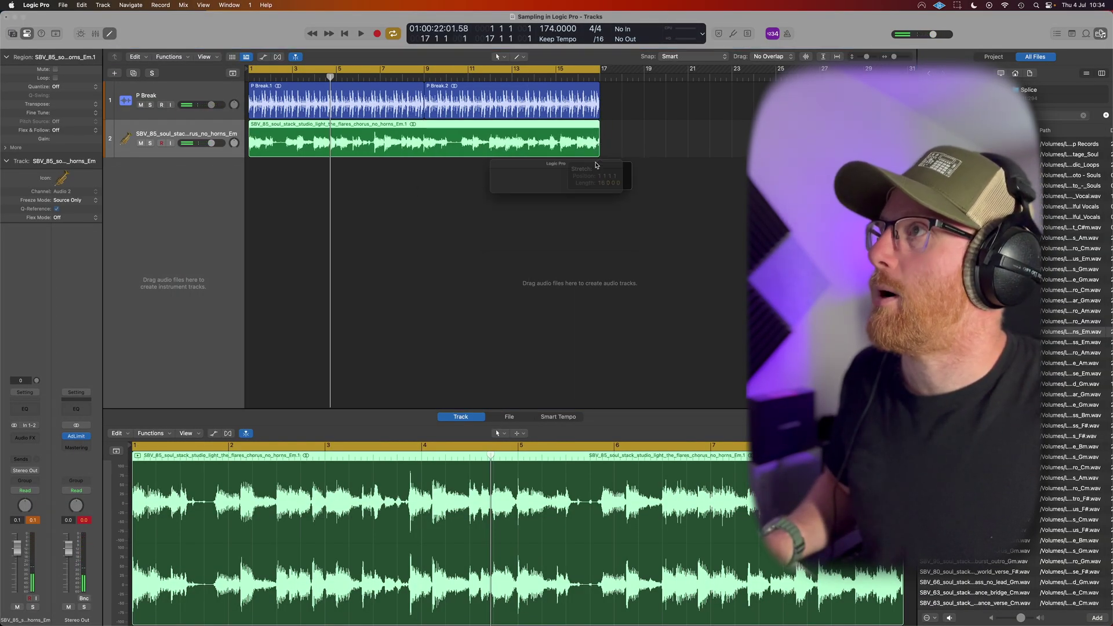
key(space)
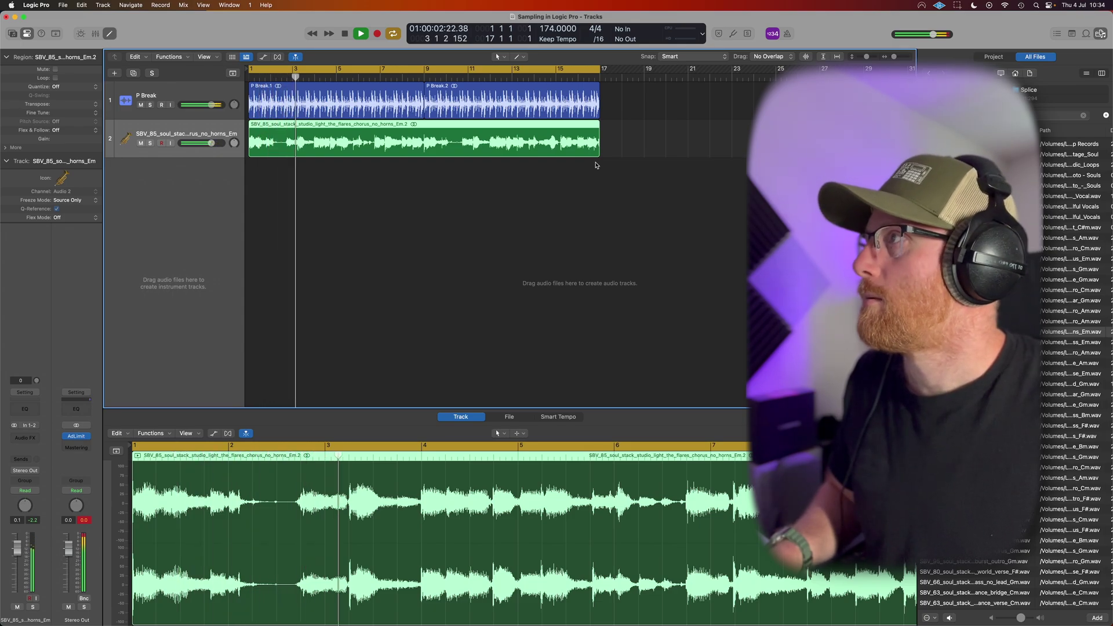
key(space)
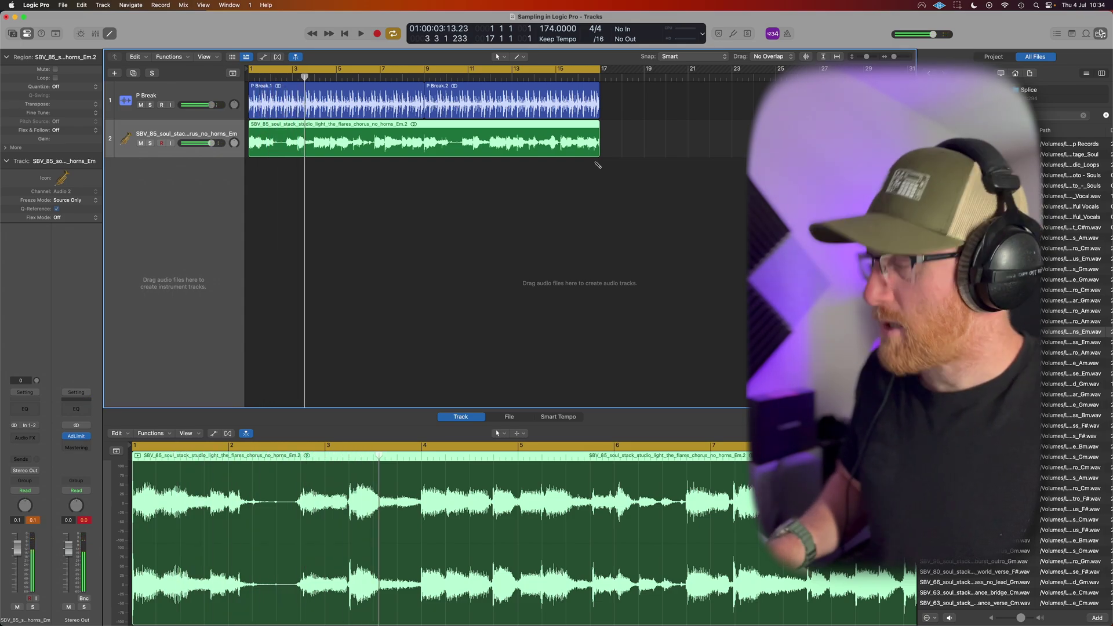
key(super+z)
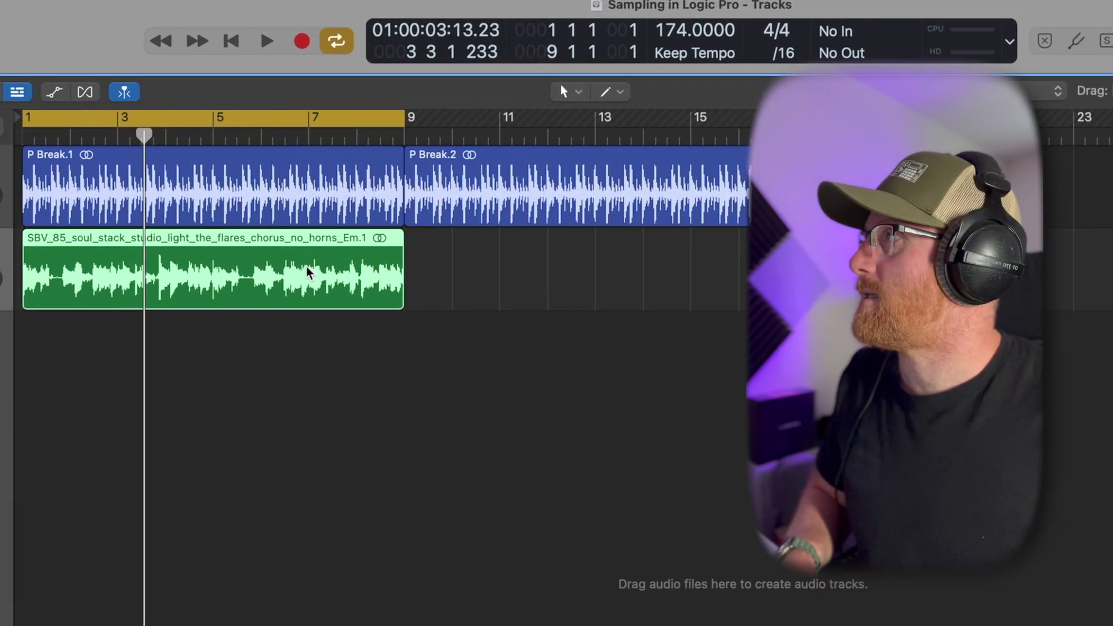
Split the 8-bar loop region with Stem Splitter into Bass and Other stems only, leaving out Vocals and Drums
right_click(380, 140)
click(325, 275)
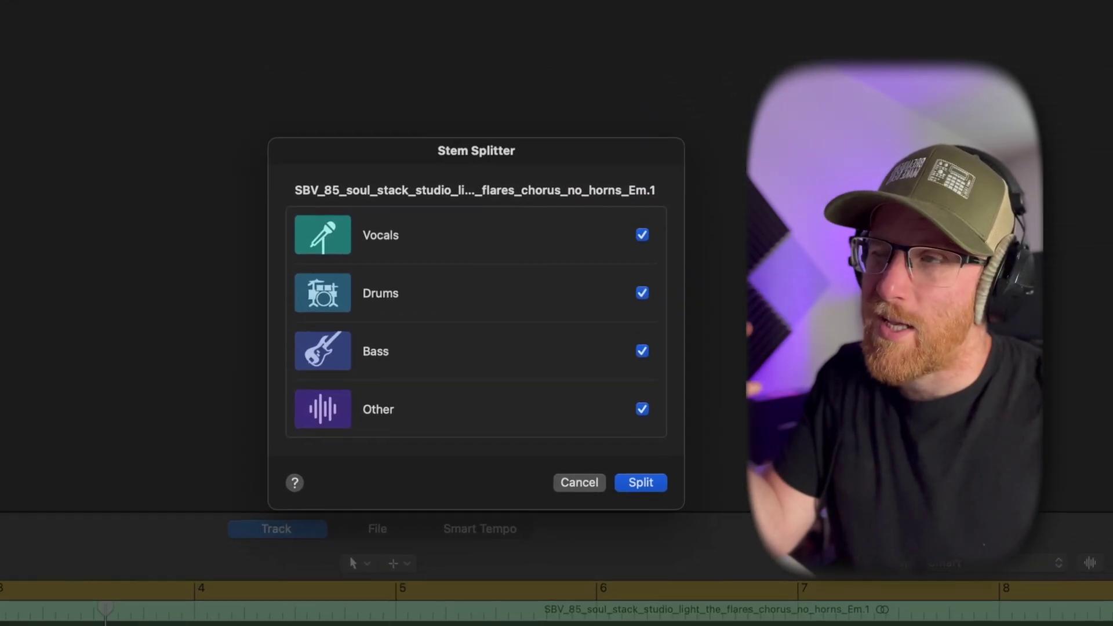
click(633, 216)
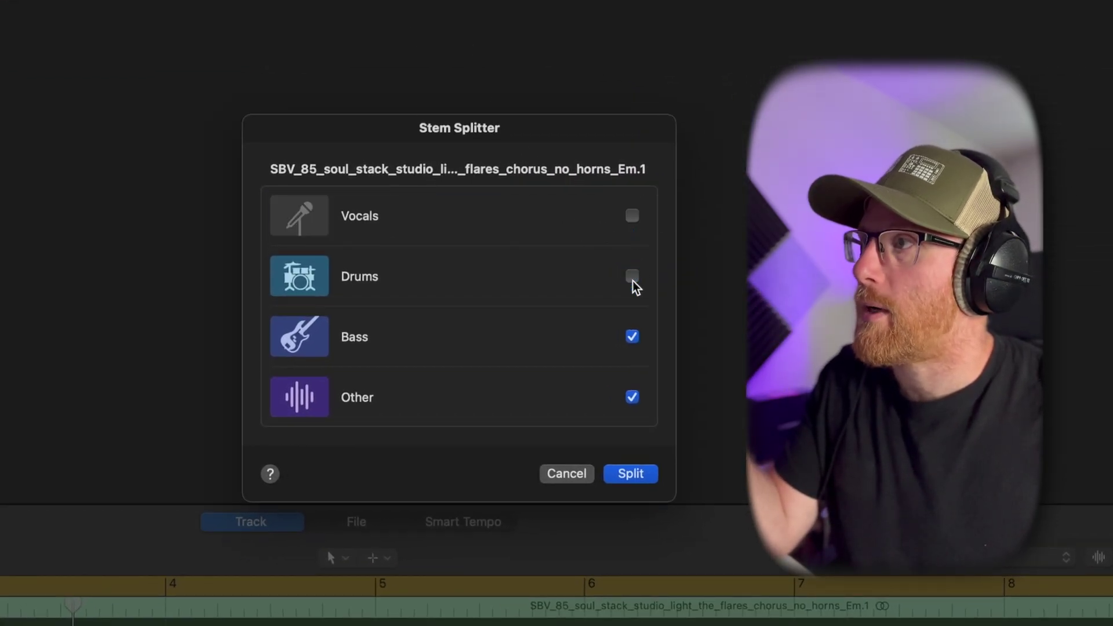
click(632, 474)
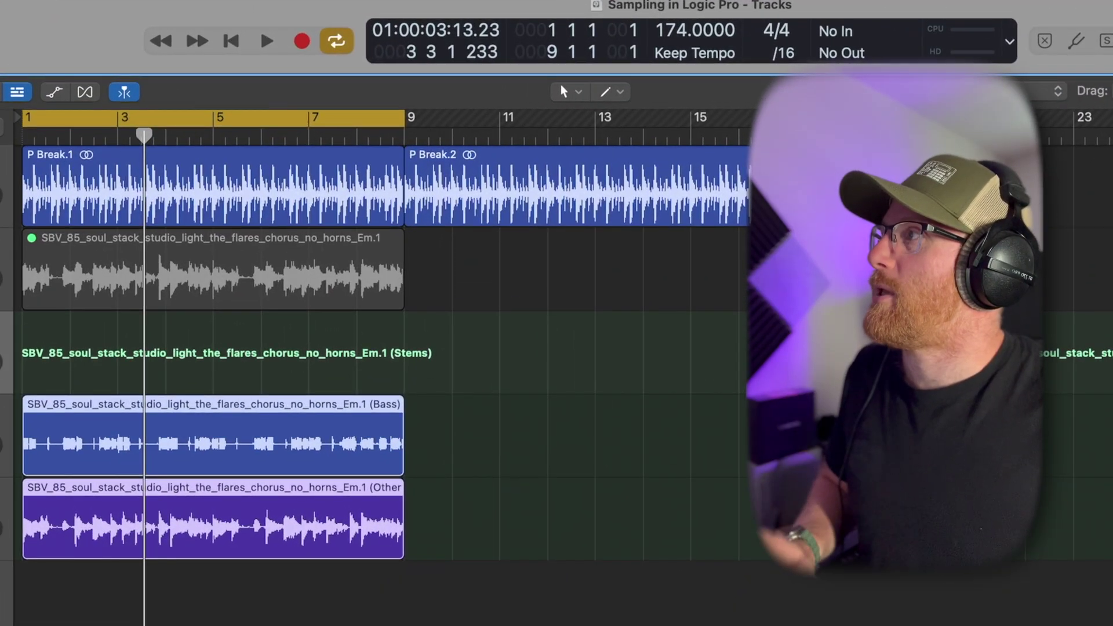
Play the stems with the break, and audition the Bass stem and the Other stem each in solo
key(space)
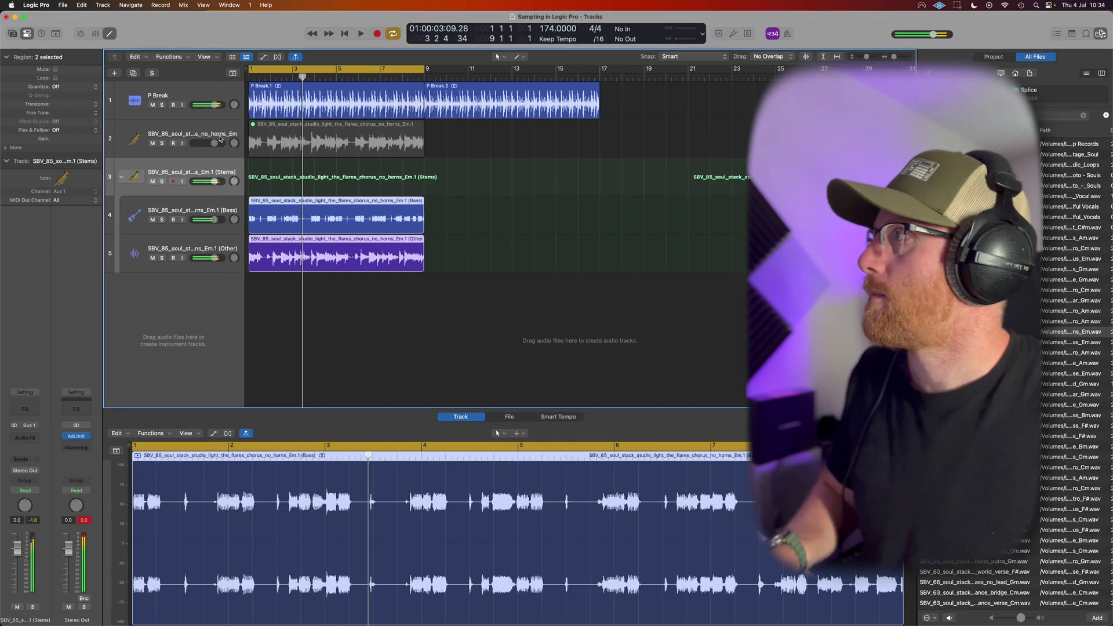
click(162, 220)
key(space)
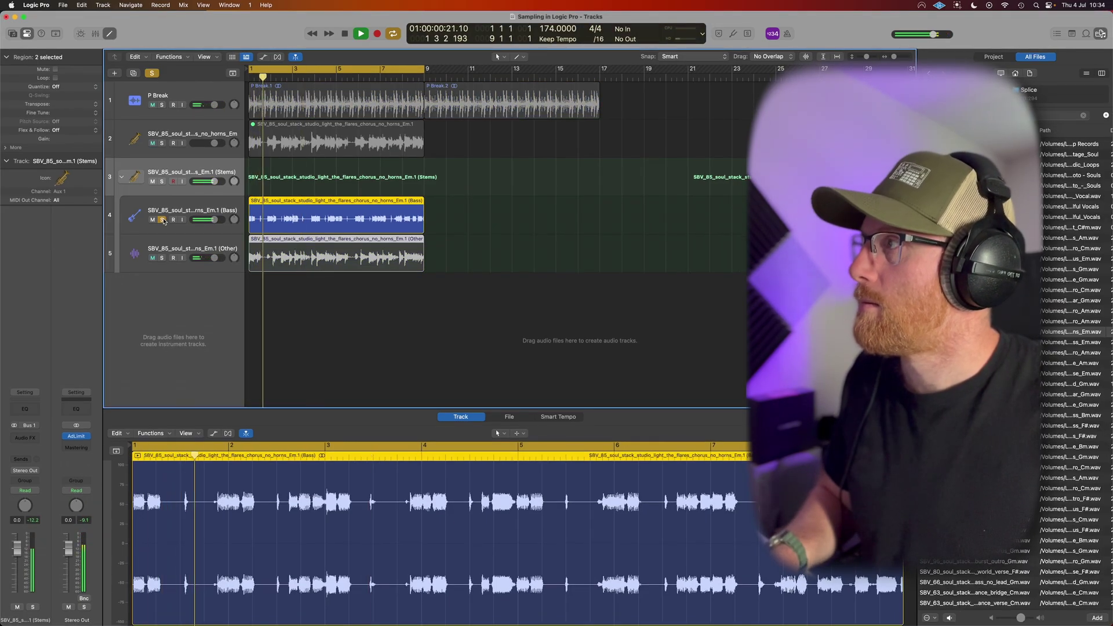
key(space)
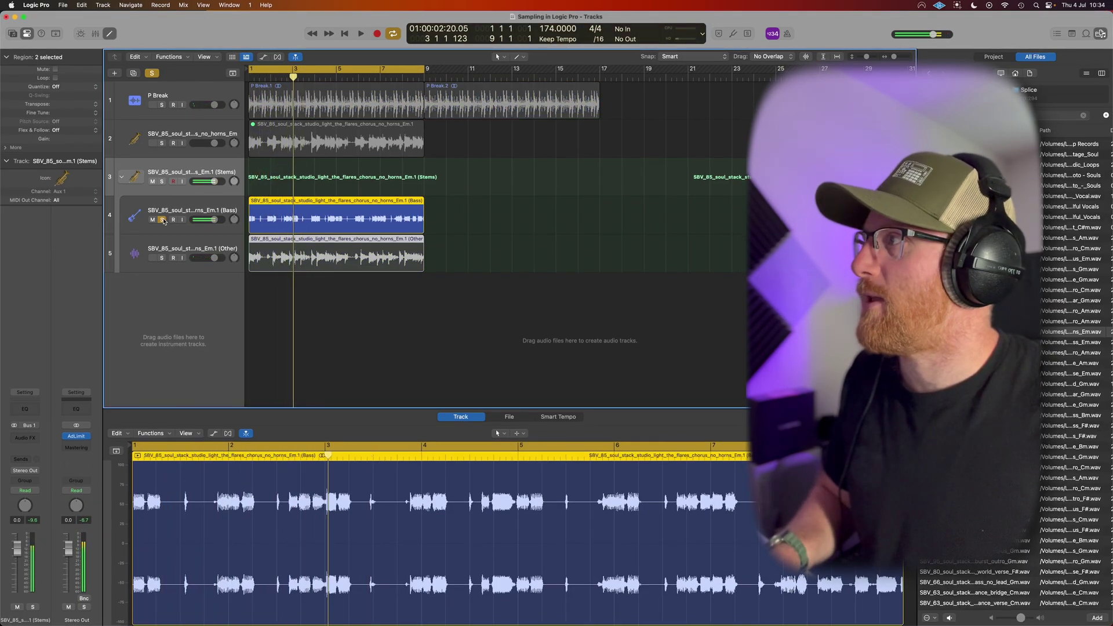
click(163, 220)
click(163, 258)
key(space)
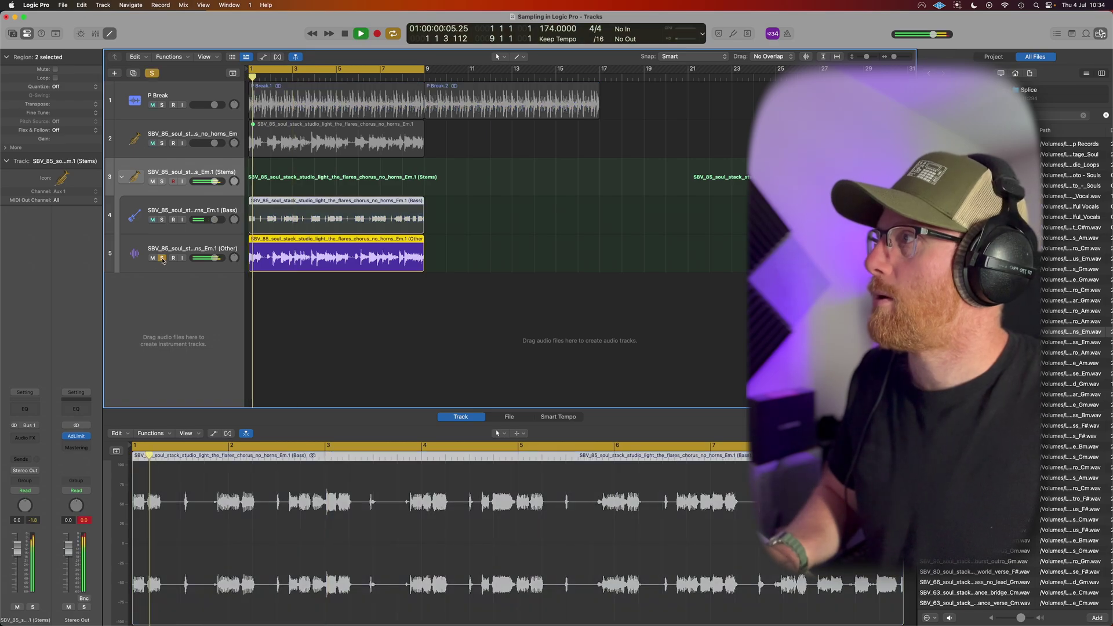
key(space)
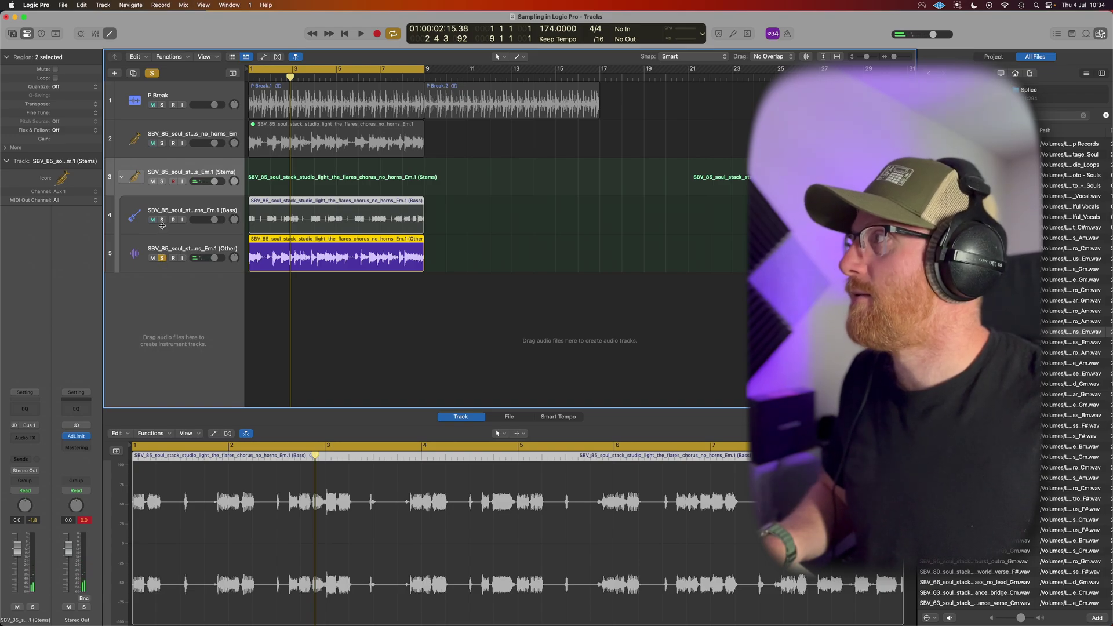
Play the Other stem with P Break soloed, switch the Bass stem's solo on and off, and leave only P Break soloed
key(space)
click(162, 105)
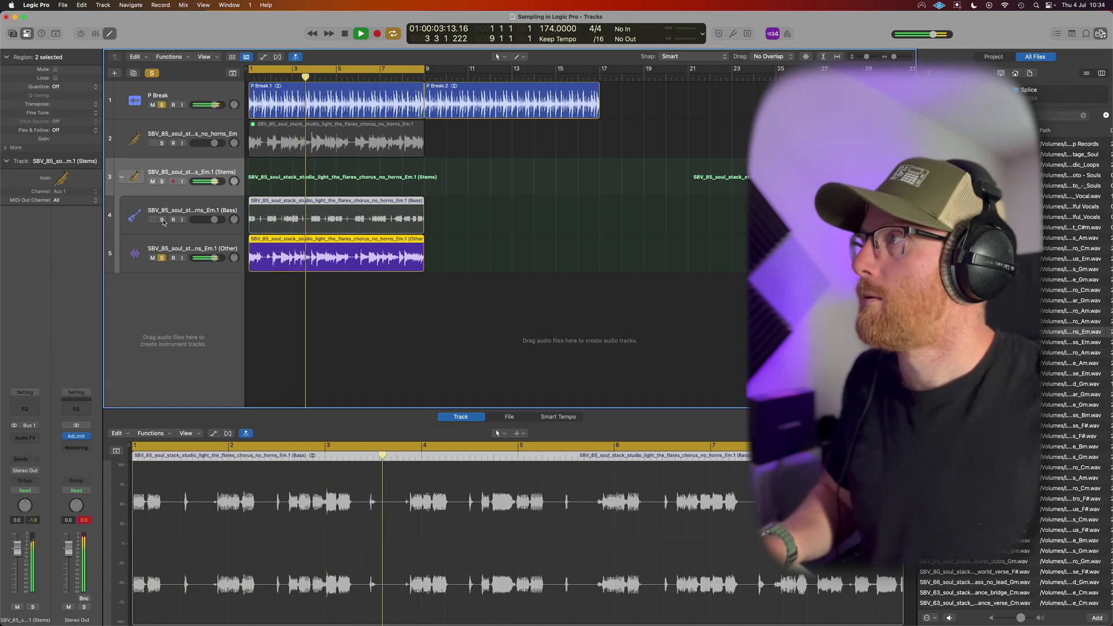
click(163, 220)
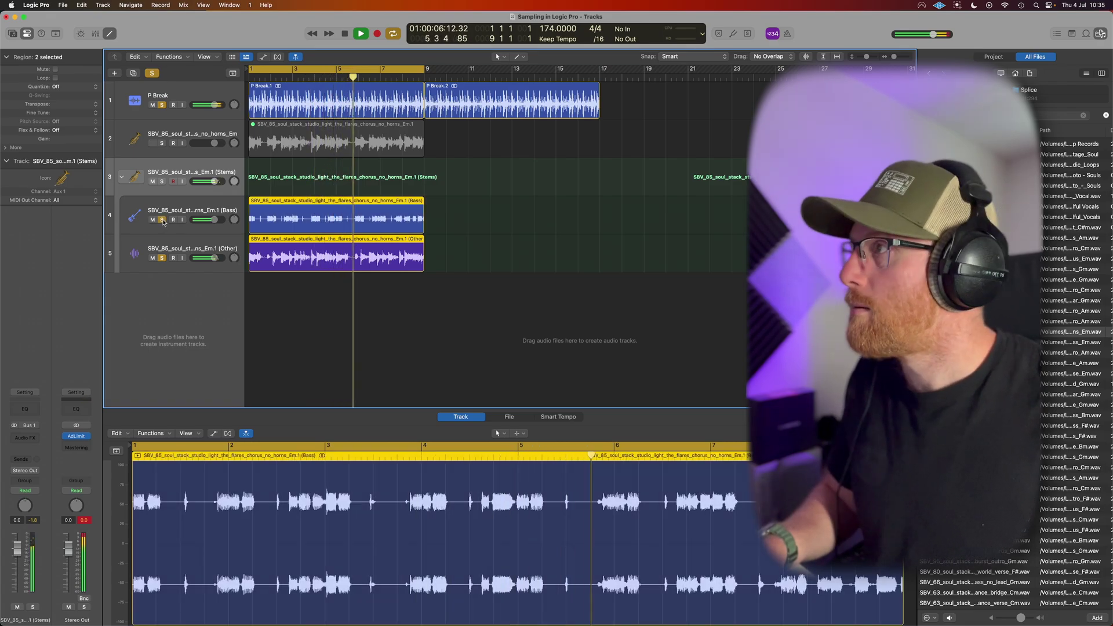
click(162, 220)
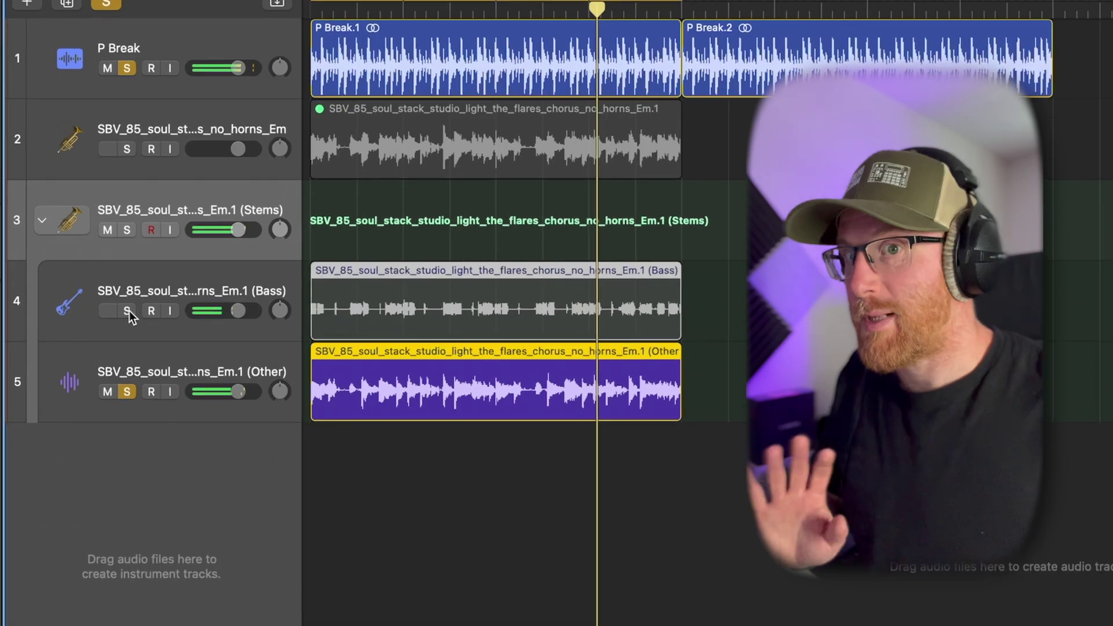
click(128, 399)
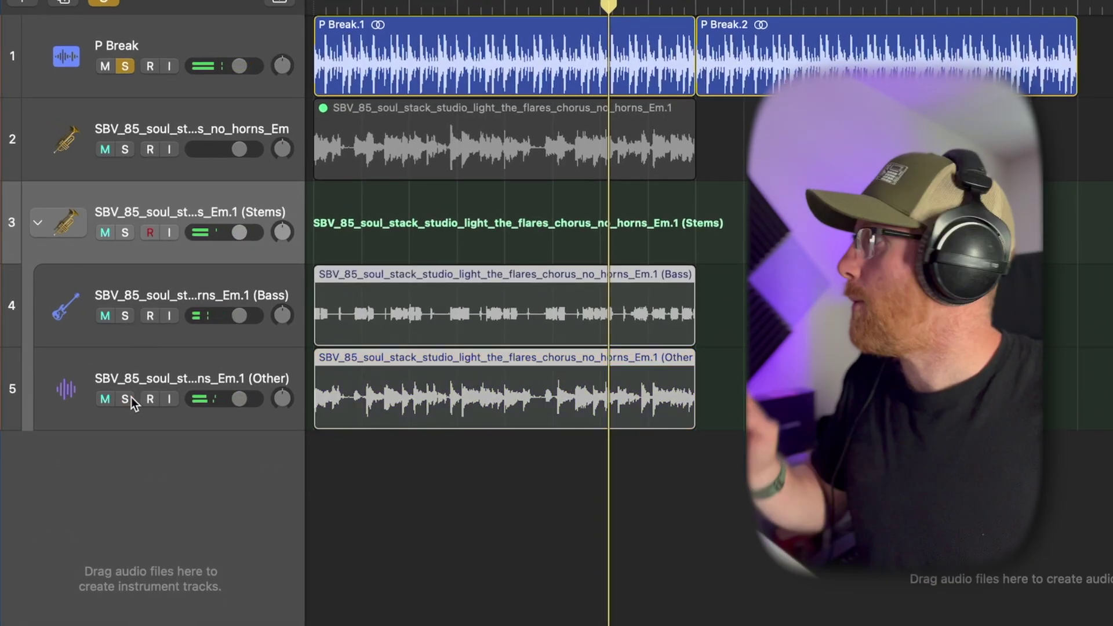
Solo the Other stem, load its region into Quick Sampler on a new track, and turn on Flex with Follow Tempo
click(124, 399)
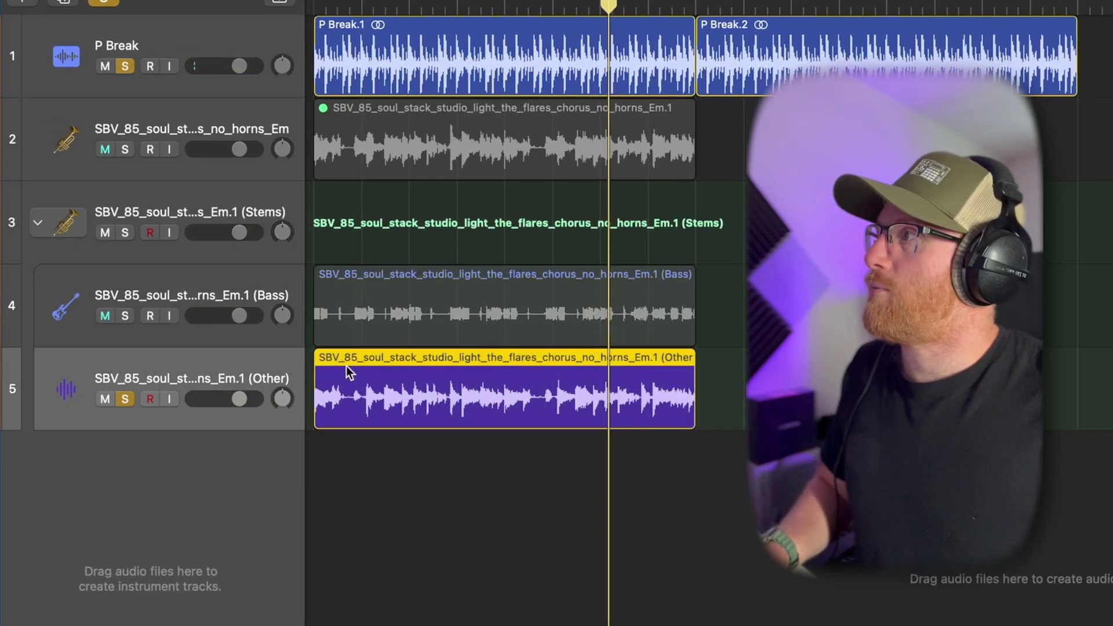
drag(472, 360, 127, 488)
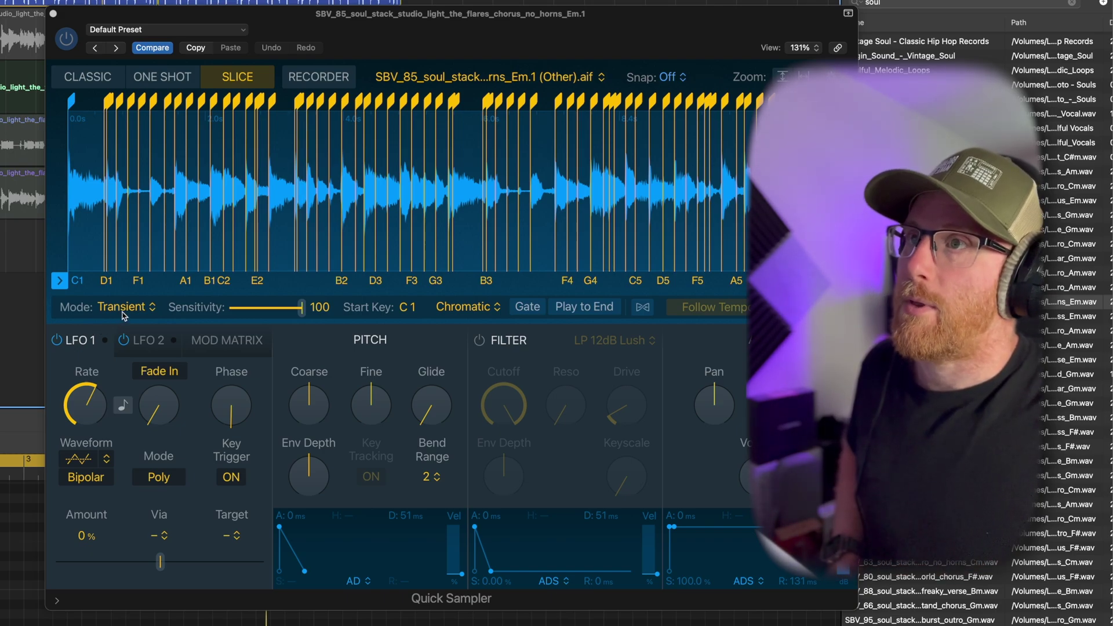
click(635, 310)
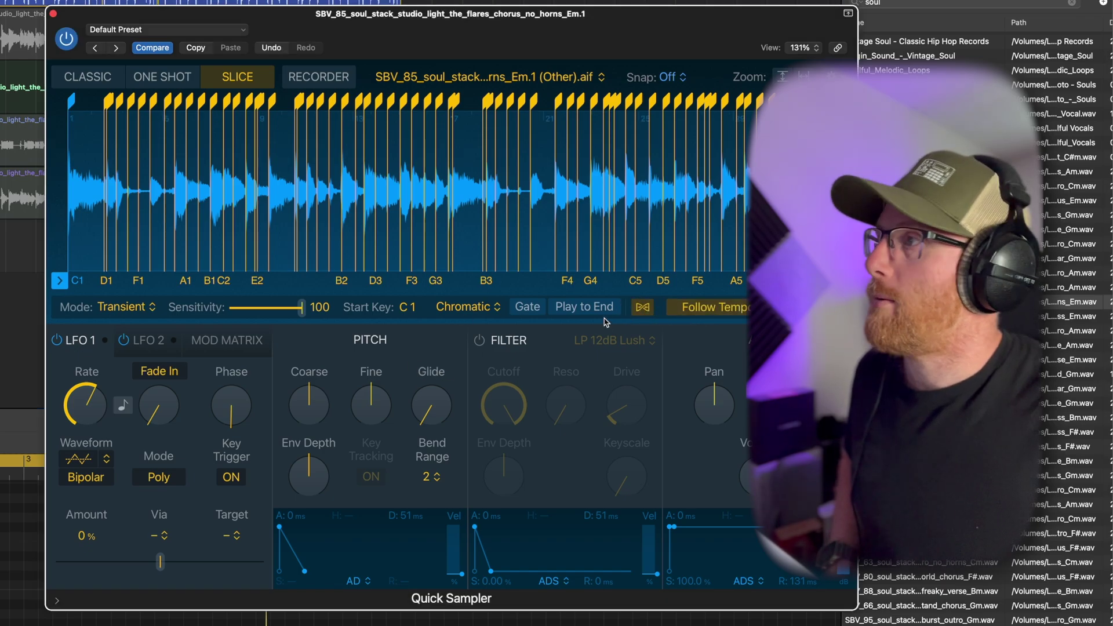
Try slicing the sample by Beat Divisions with a division of 1
click(136, 312)
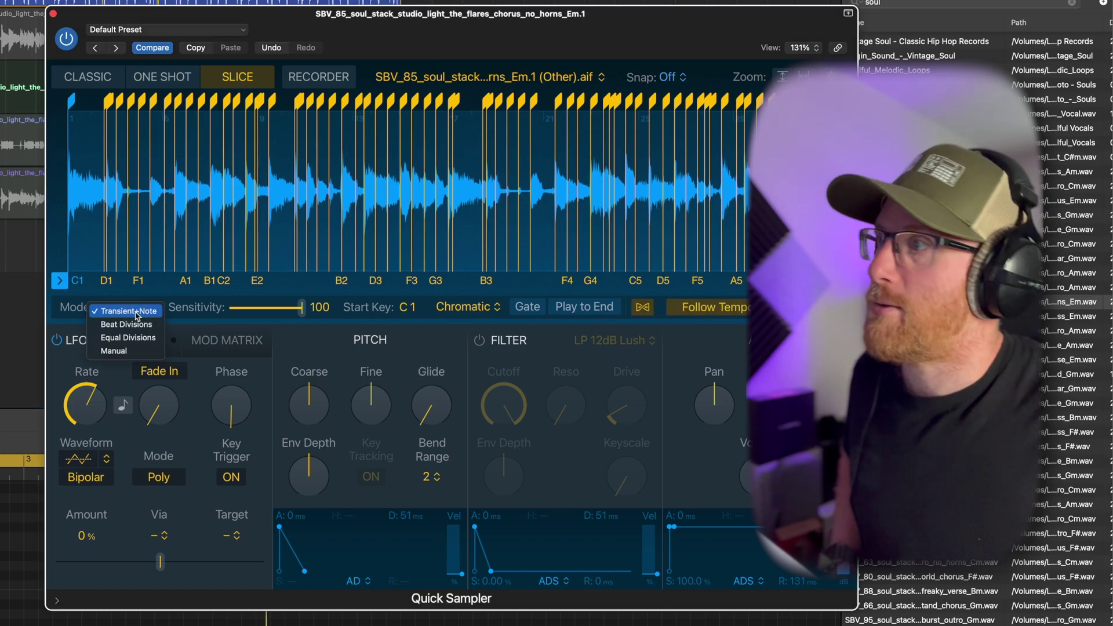
click(132, 325)
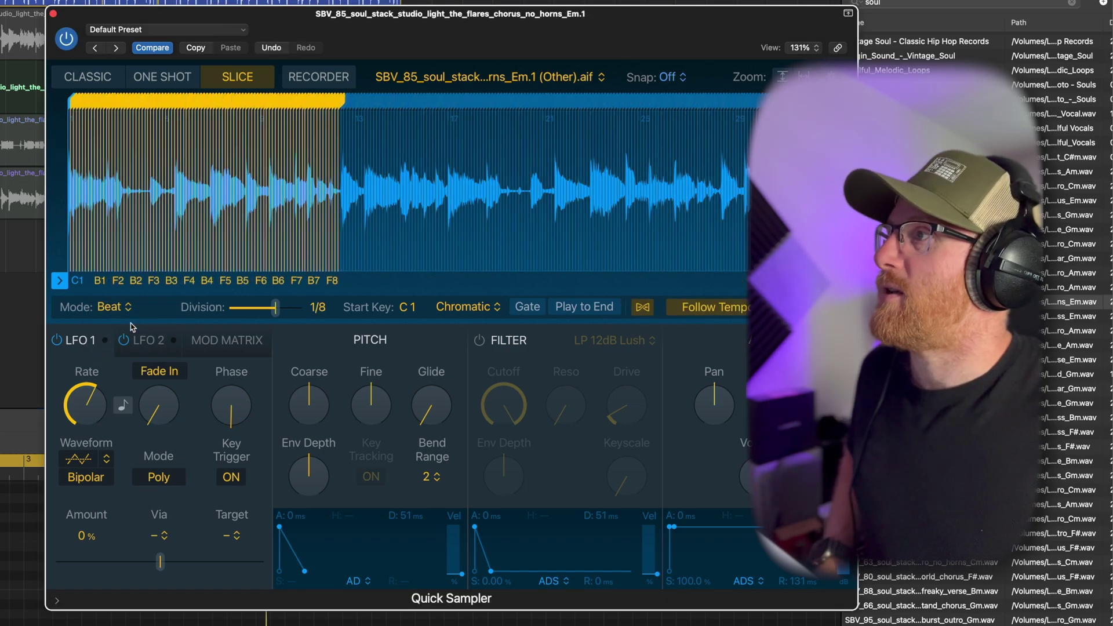
drag(275, 308, 248, 313)
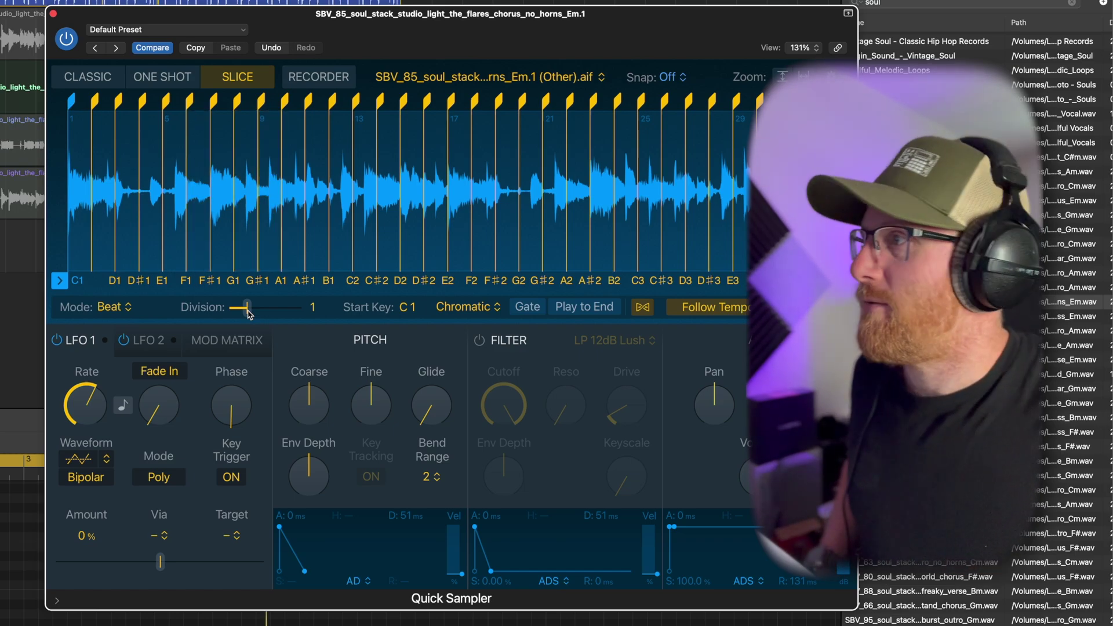
Slice the sample in Transient+Note mode with the sensitivity lowered to 67
click(138, 308)
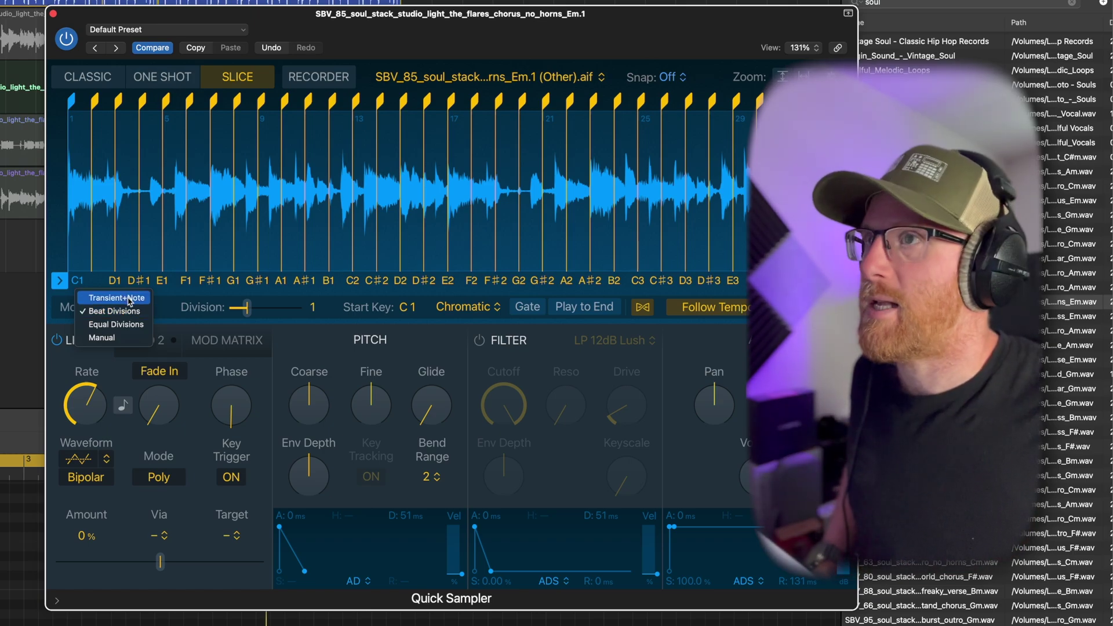
click(124, 299)
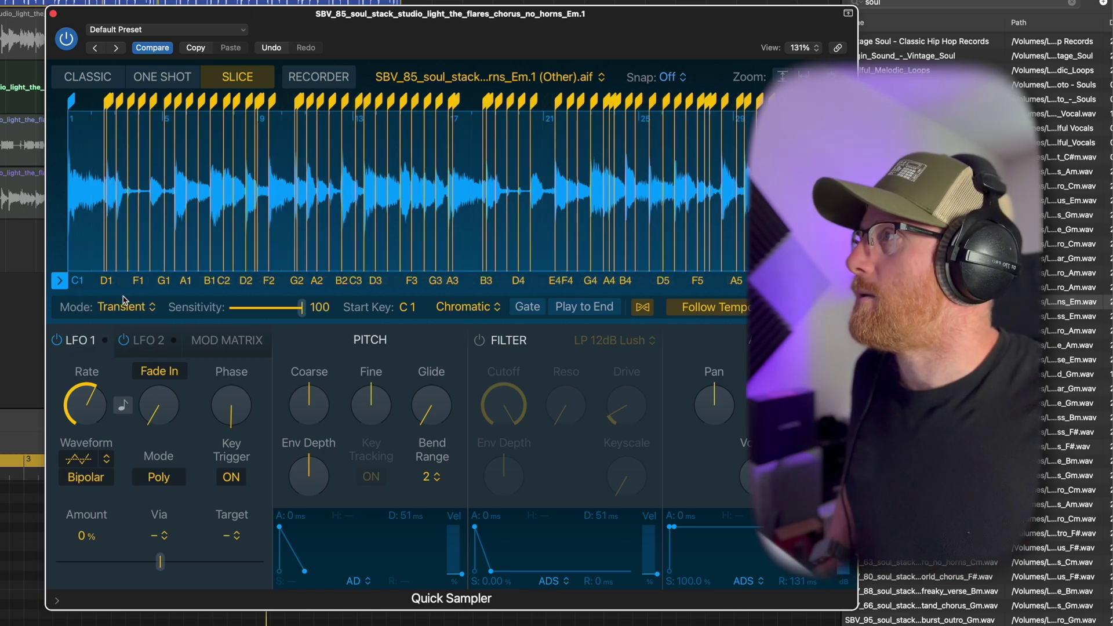
click(116, 179)
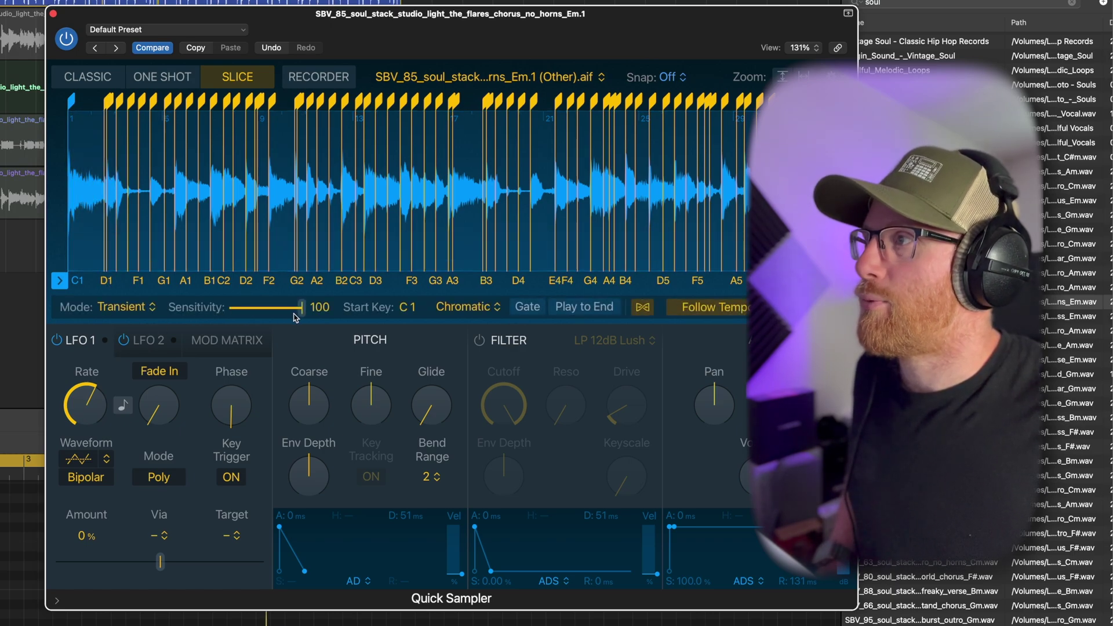
drag(302, 313, 278, 313)
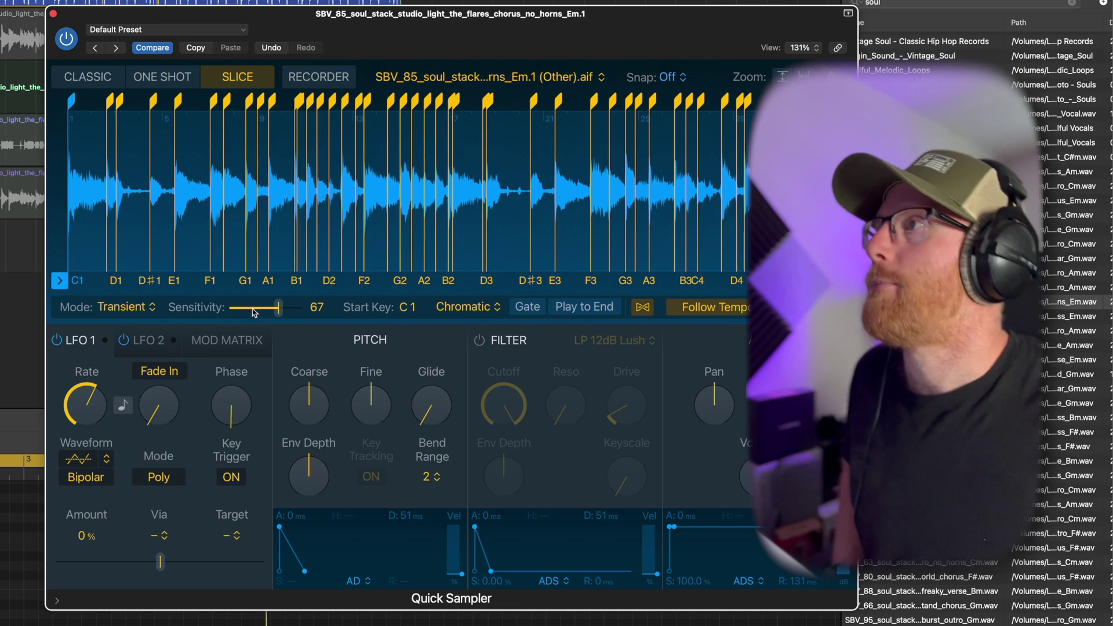
Delete the surplus slice markers that sit right beside another marker around bars 10, 17 and 18 of the sample
mouse_move(298, 103)
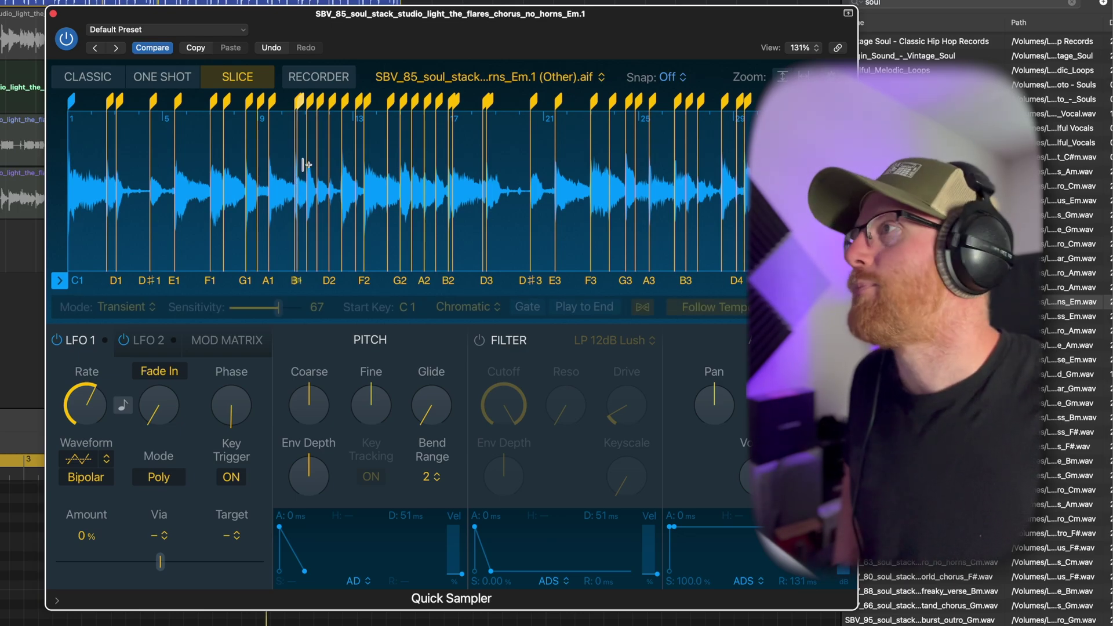
scroll(299, 181, up, 3)
scroll(298, 181, up, 5)
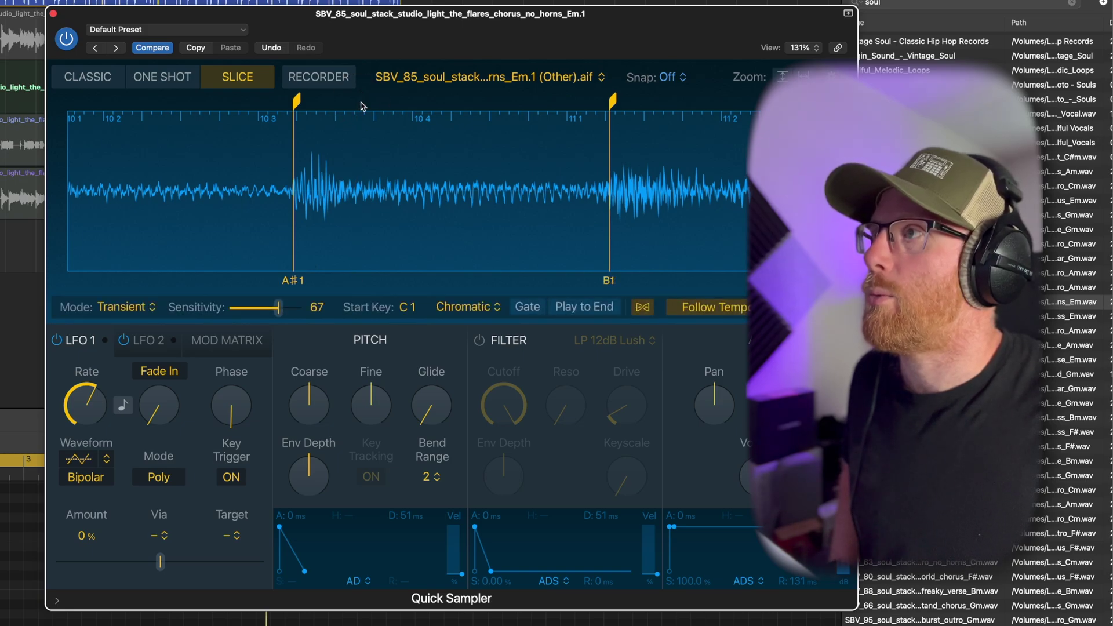
scroll(356, 136, down, 8)
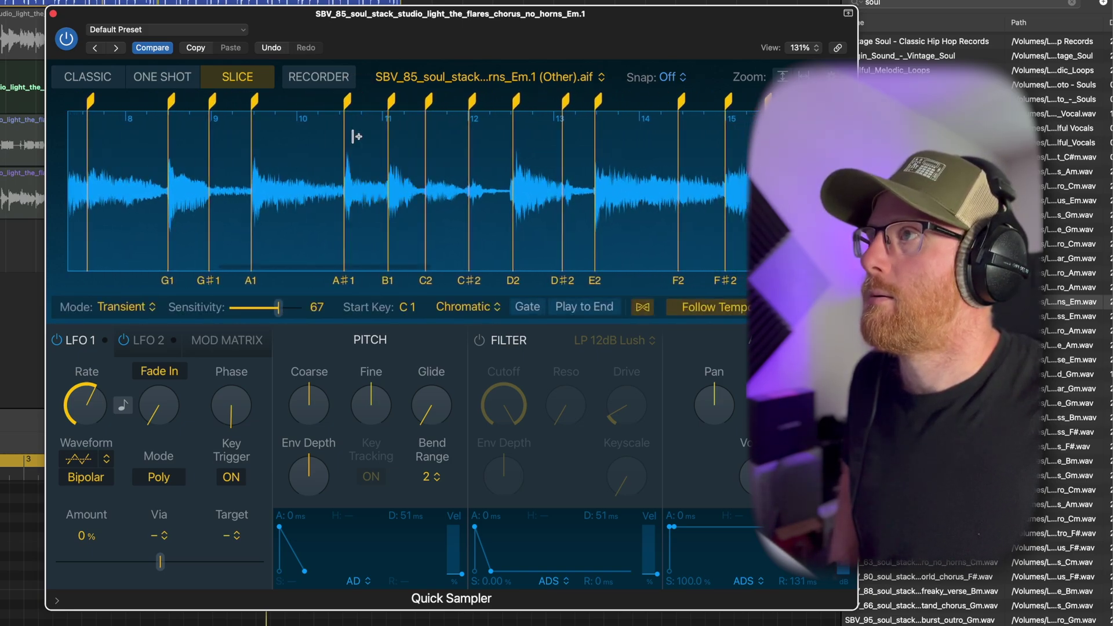
scroll(356, 136, down, 2)
click(562, 142)
scroll(564, 149, up, 8)
scroll(564, 148, down, 1)
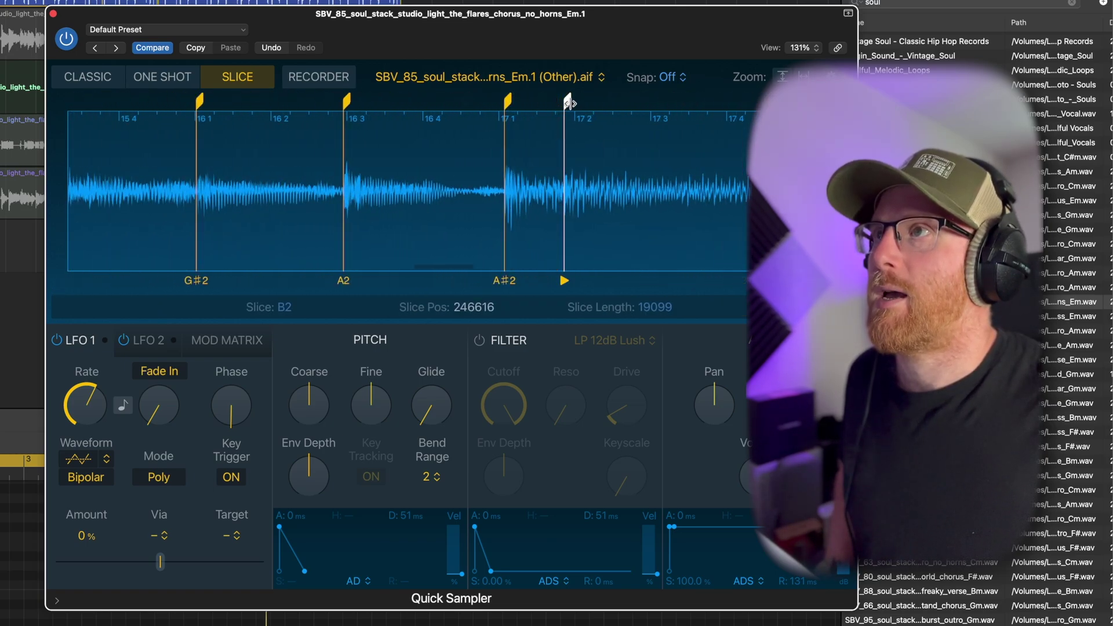
scroll(549, 159, down, 8)
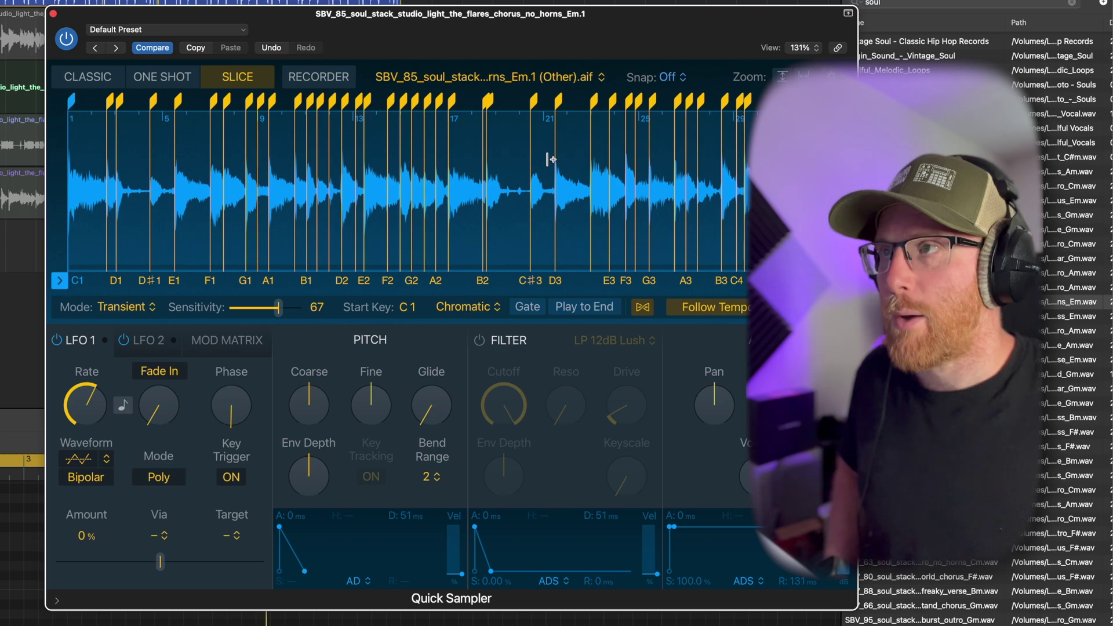
double_click(489, 101)
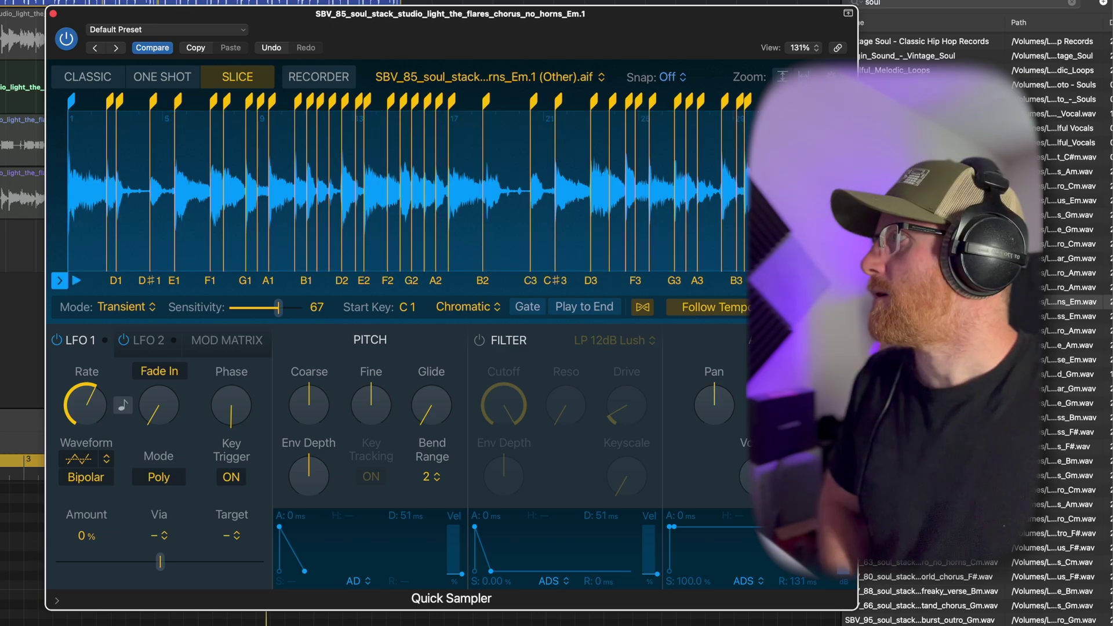
Close Quick Sampler and raise the second of the two low notes in bar 3 of the recorded MIDI region to G1
click(24, 145)
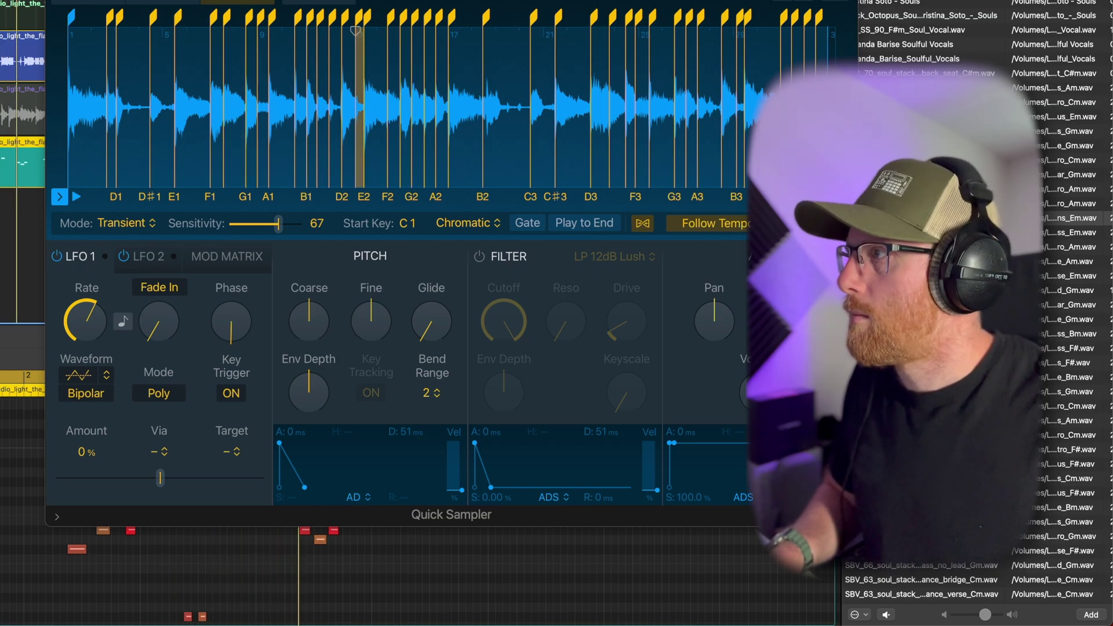
key(super+w)
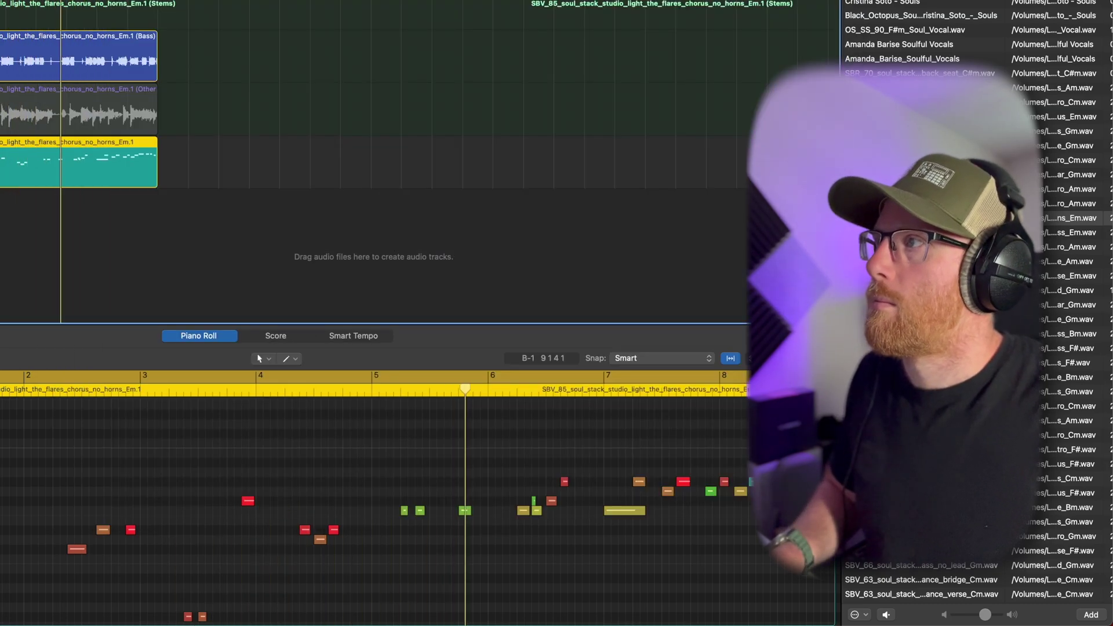
scroll(296, 516, down, 3)
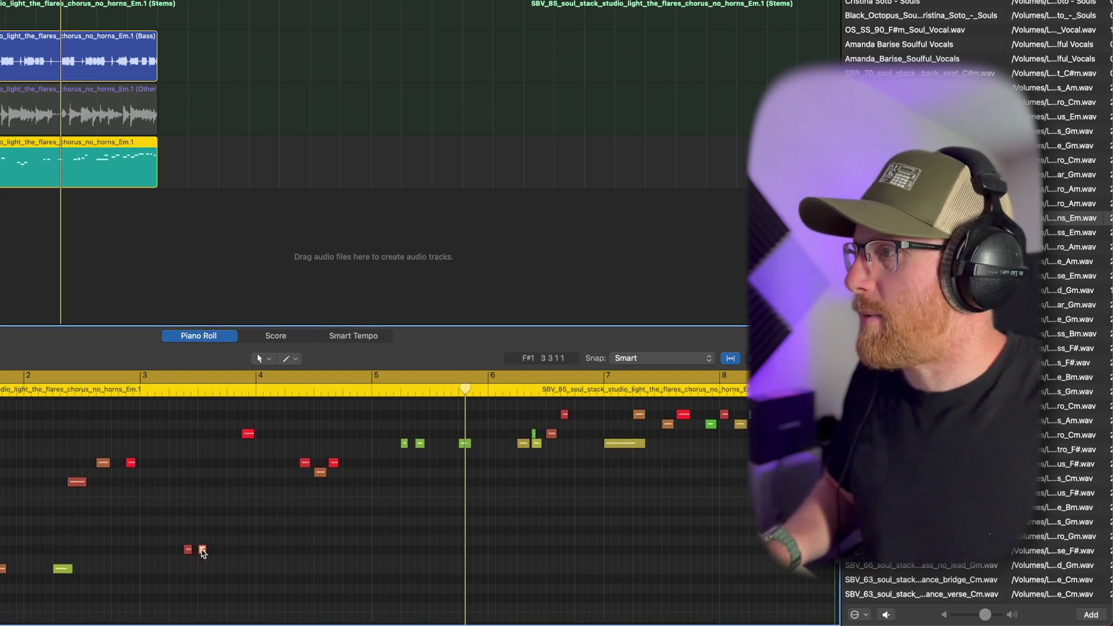
drag(202, 552, 203, 542)
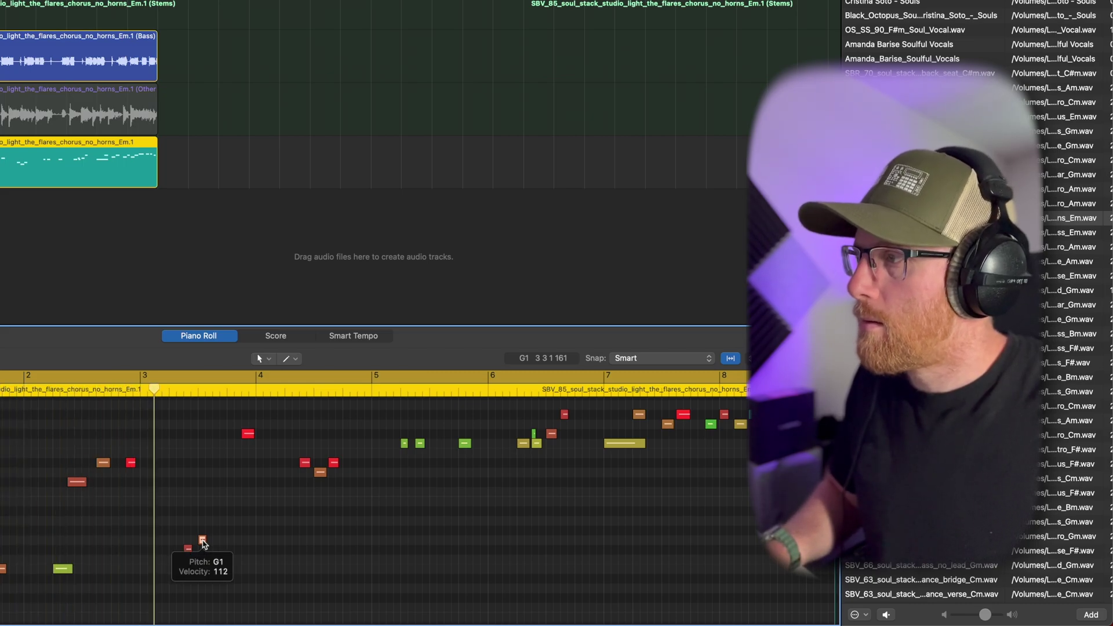
drag(203, 542, 204, 542)
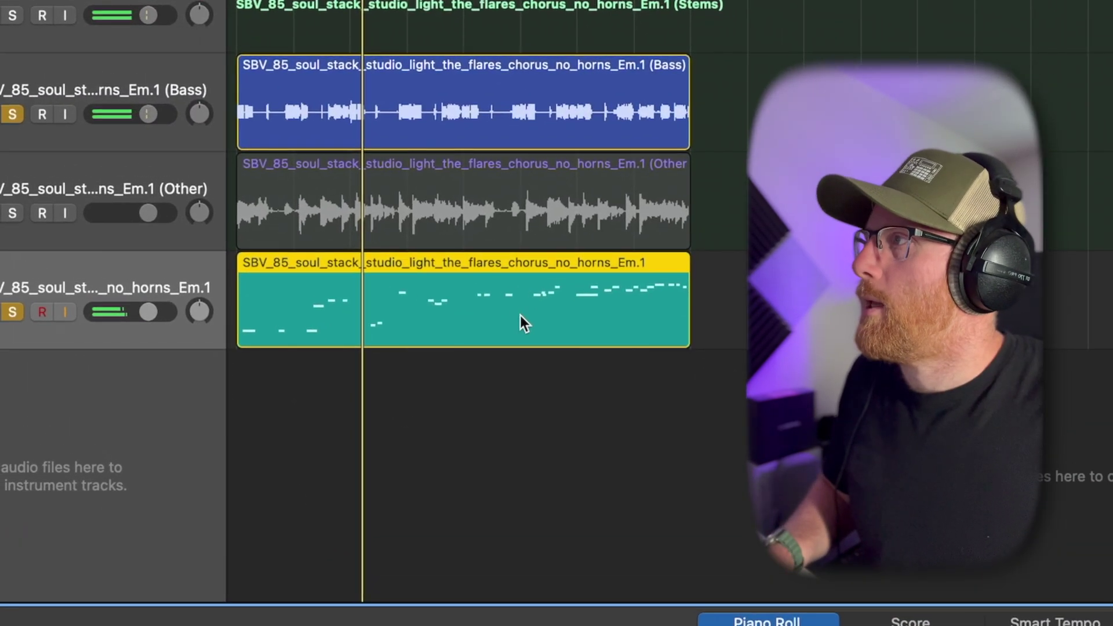
Trim the first four bars off the sampler's MIDI region, copy the remaining four bars to bar 1, and play the result
click(274, 385)
drag(242, 340, 469, 334)
drag(578, 265, 310, 277)
key(space)
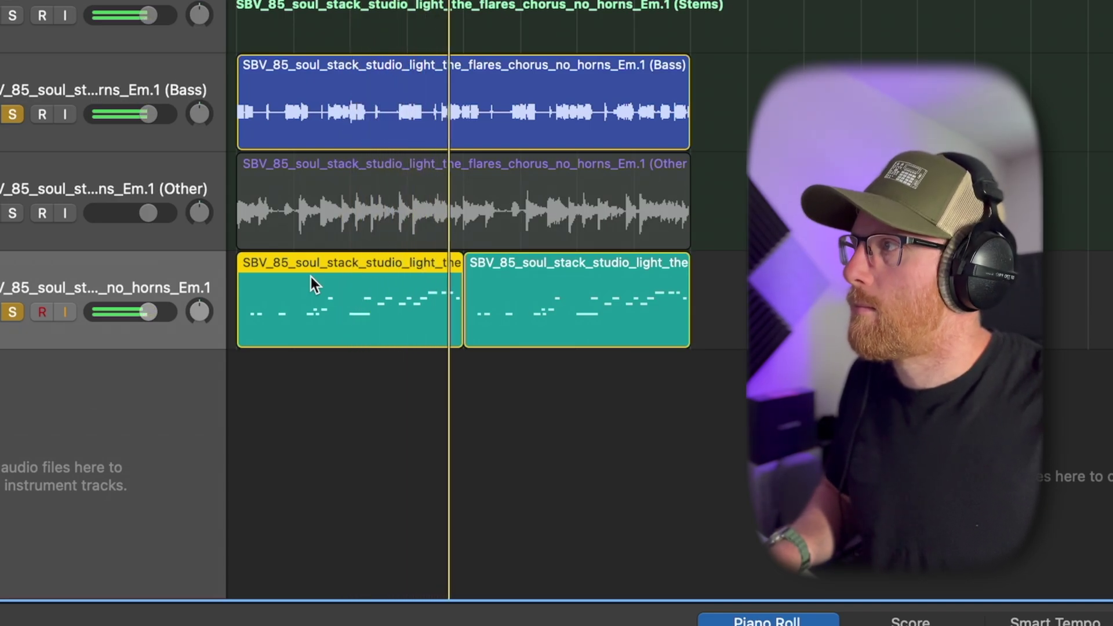
key(space)
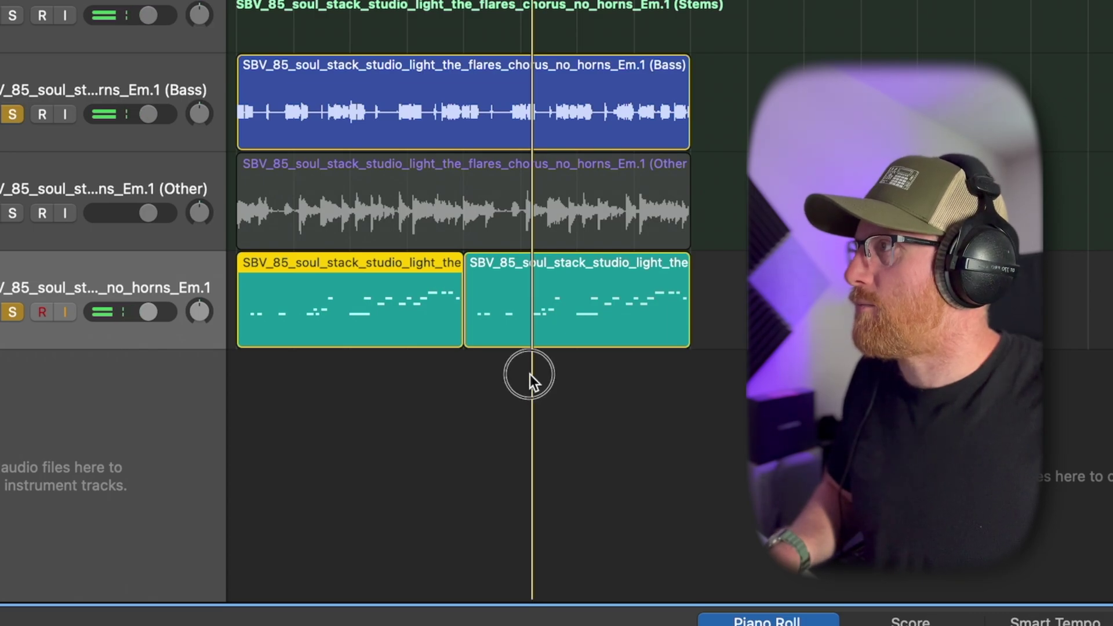
Join the two four-bar MIDI regions into one eight-bar region and play it from the start
drag(534, 378, 405, 291)
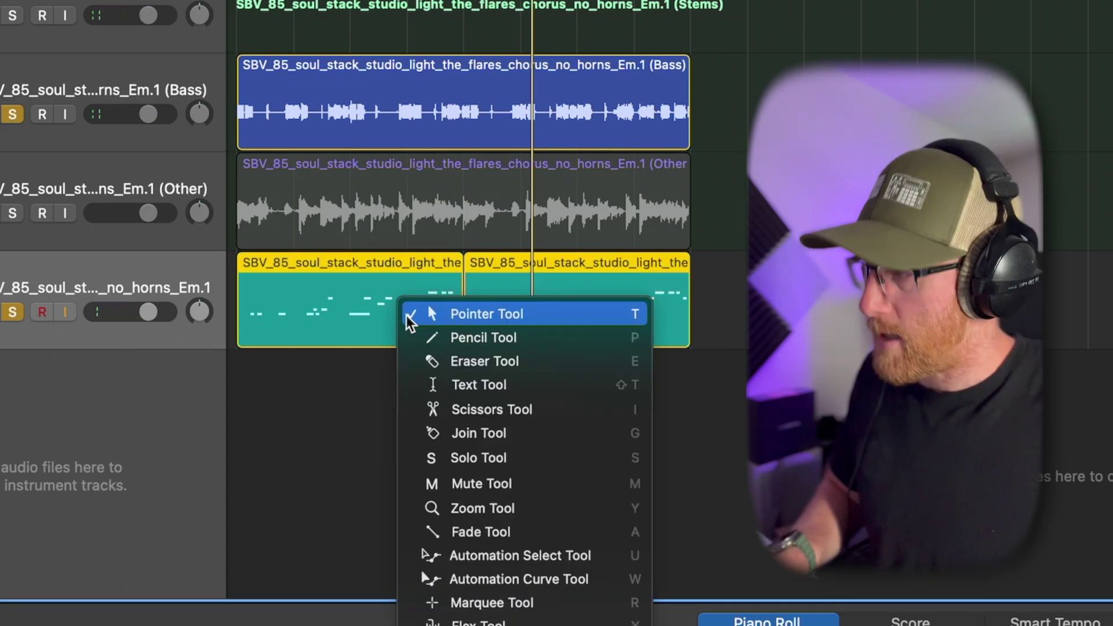
key(t)
key(j)
click(413, 309)
key(t)
key(t)
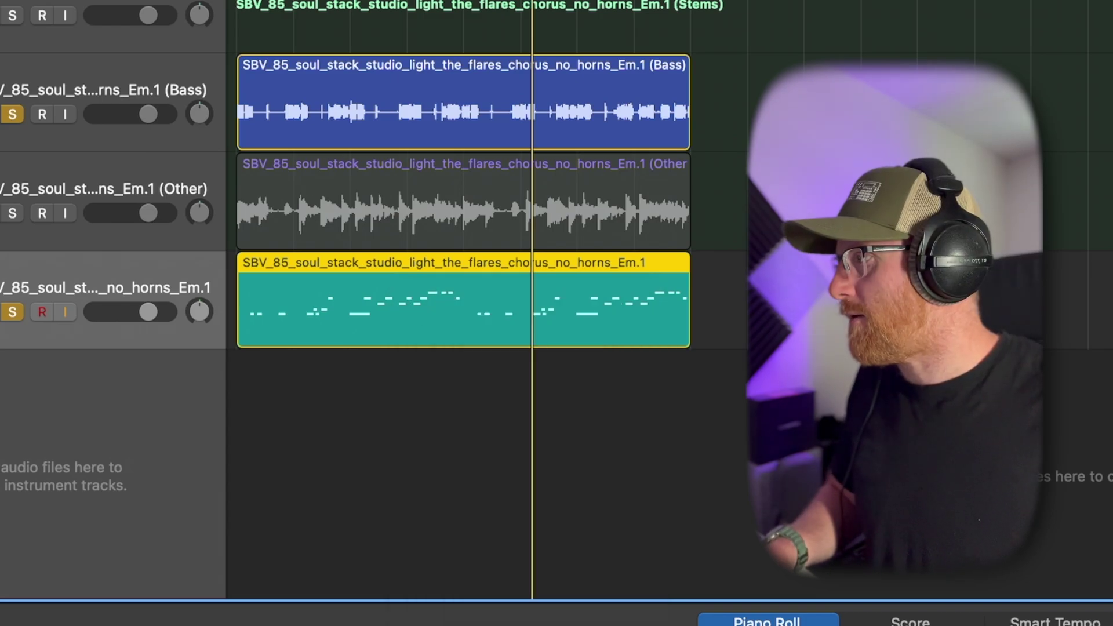
key(space)
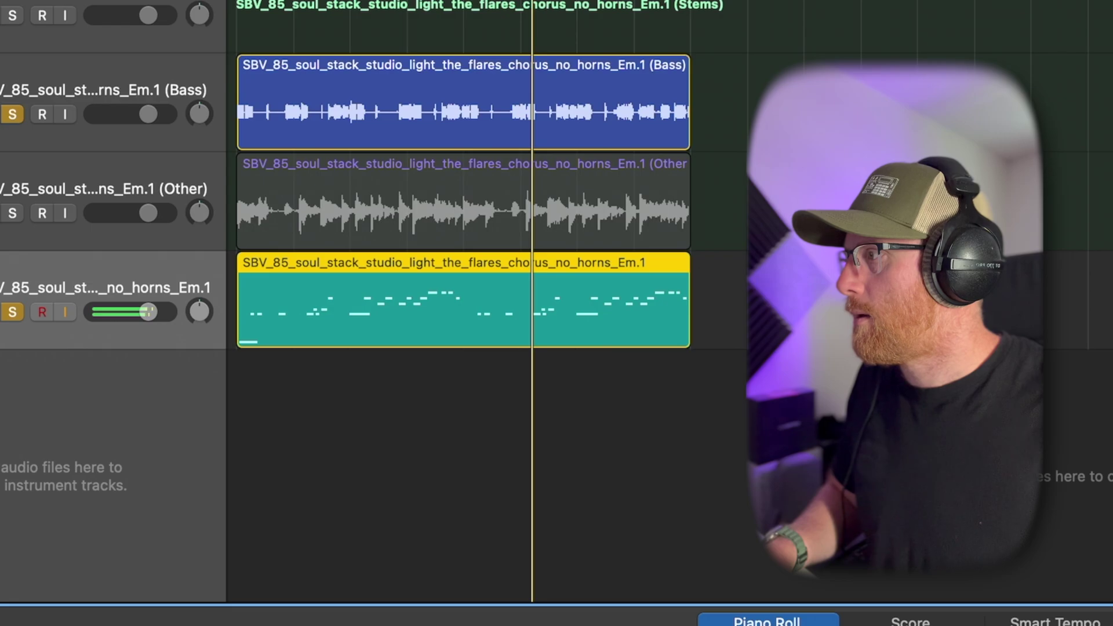
key(Return)
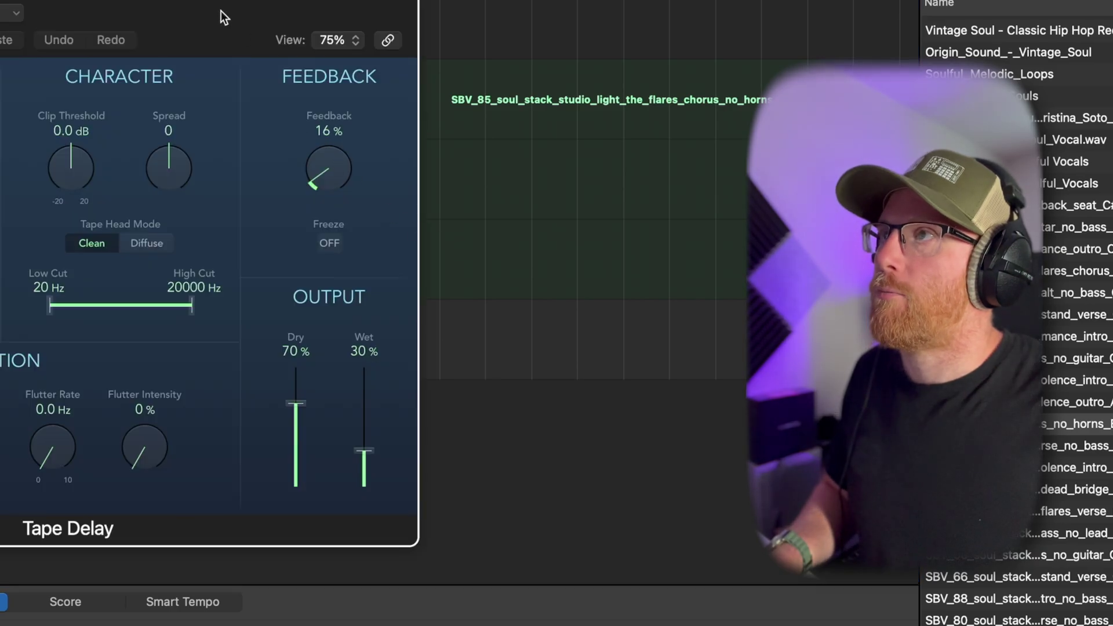
Set the sampler track's Tape Delay to 100% dry, 26% feedback and a spread of 49
drag(224, 12, 546, 61)
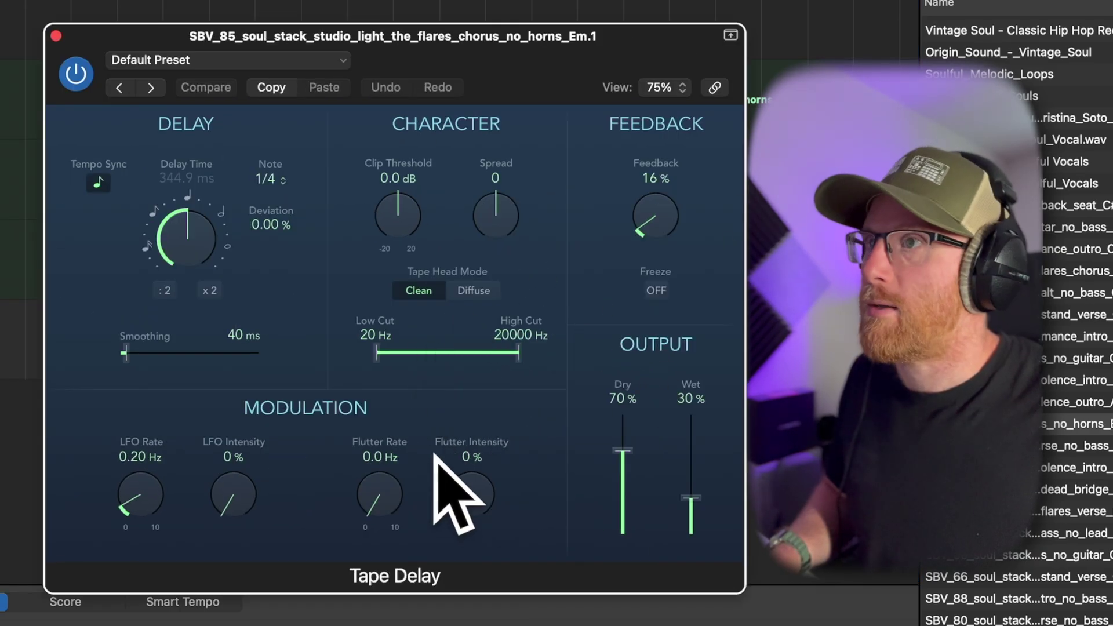
drag(662, 433, 636, 325)
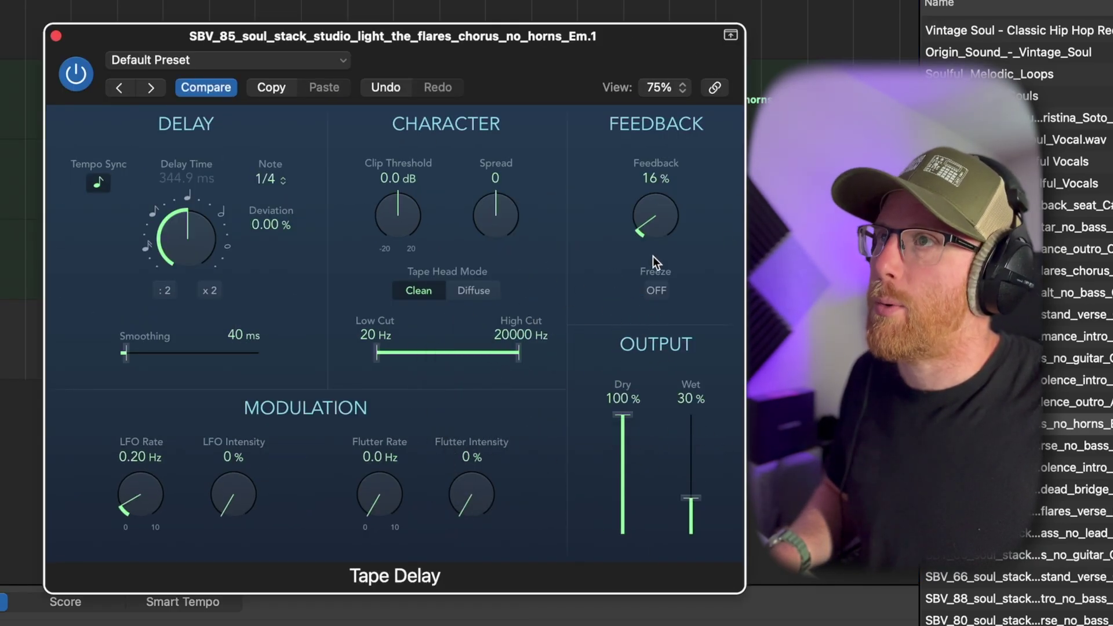
click(659, 225)
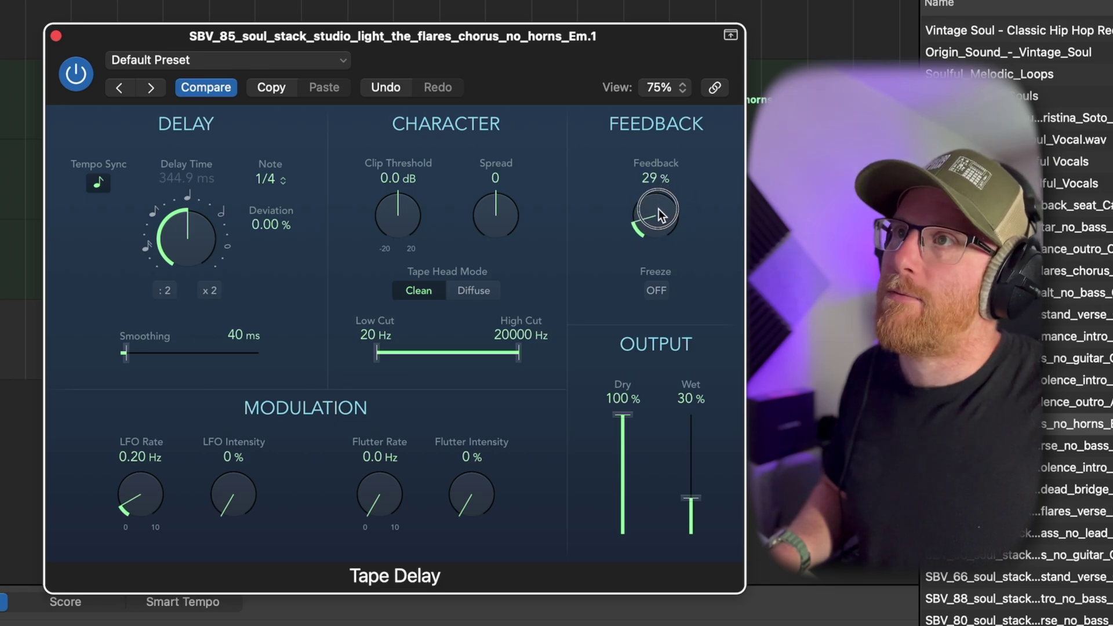
drag(513, 210, 521, 151)
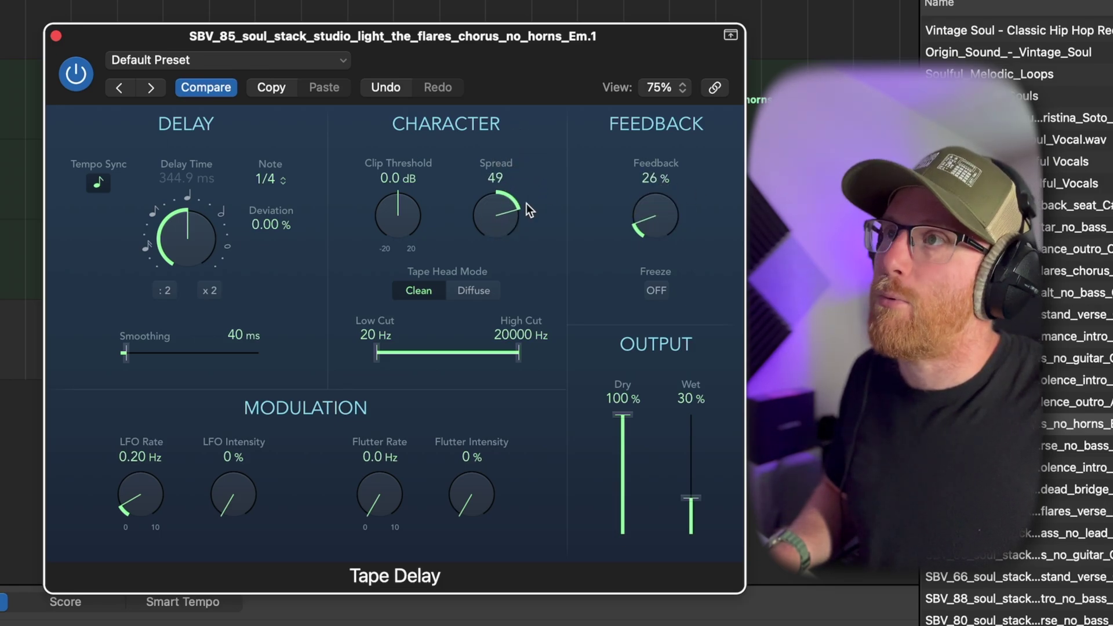
Set the Tape Delay's low cut to 730 Hz and both flutter and LFO intensity to 1%, and close the plug-in
drag(377, 353, 452, 360)
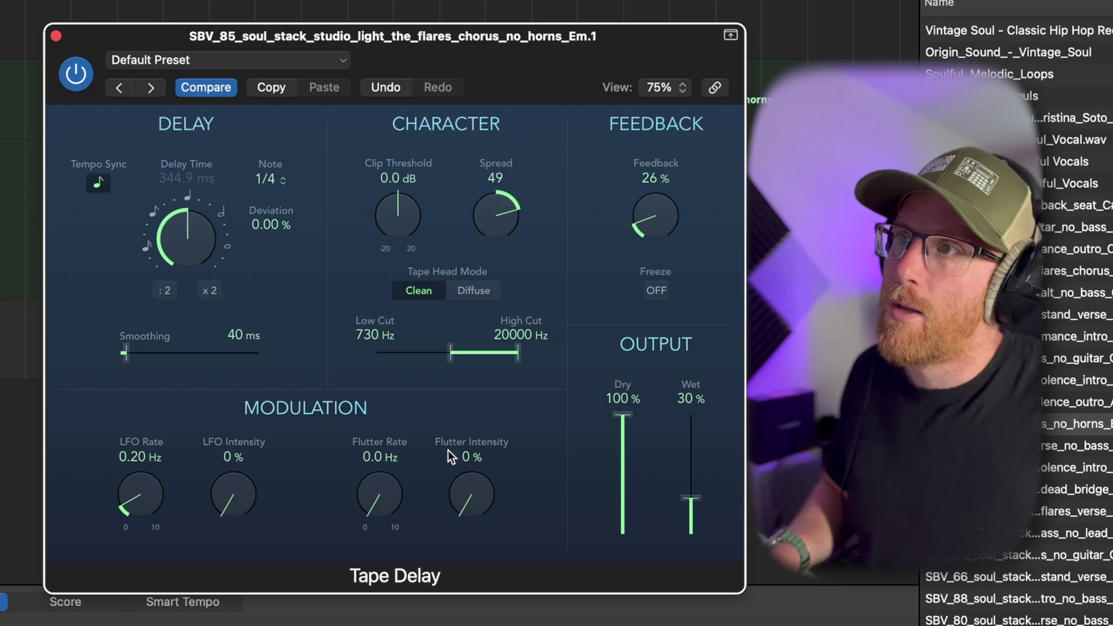
drag(475, 498, 476, 497)
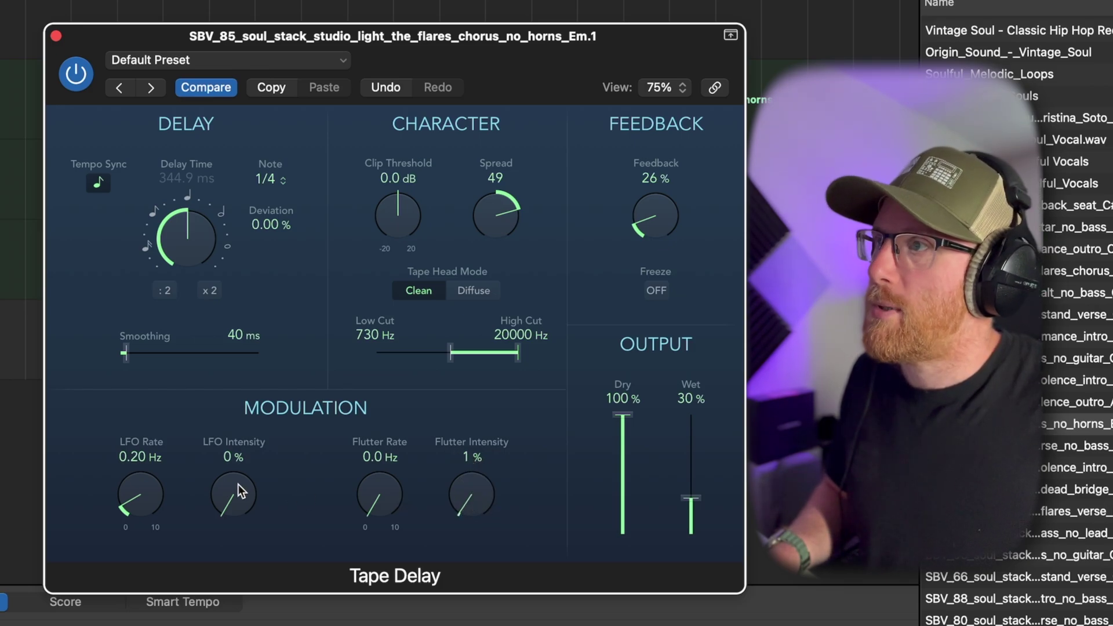
drag(236, 497, 235, 498)
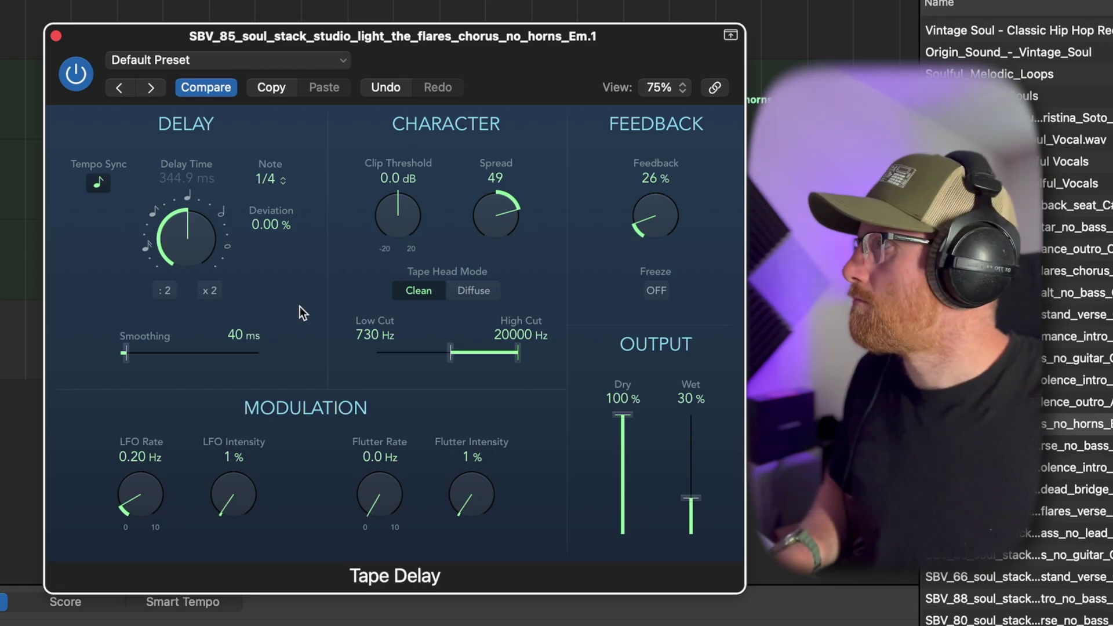
click(56, 35)
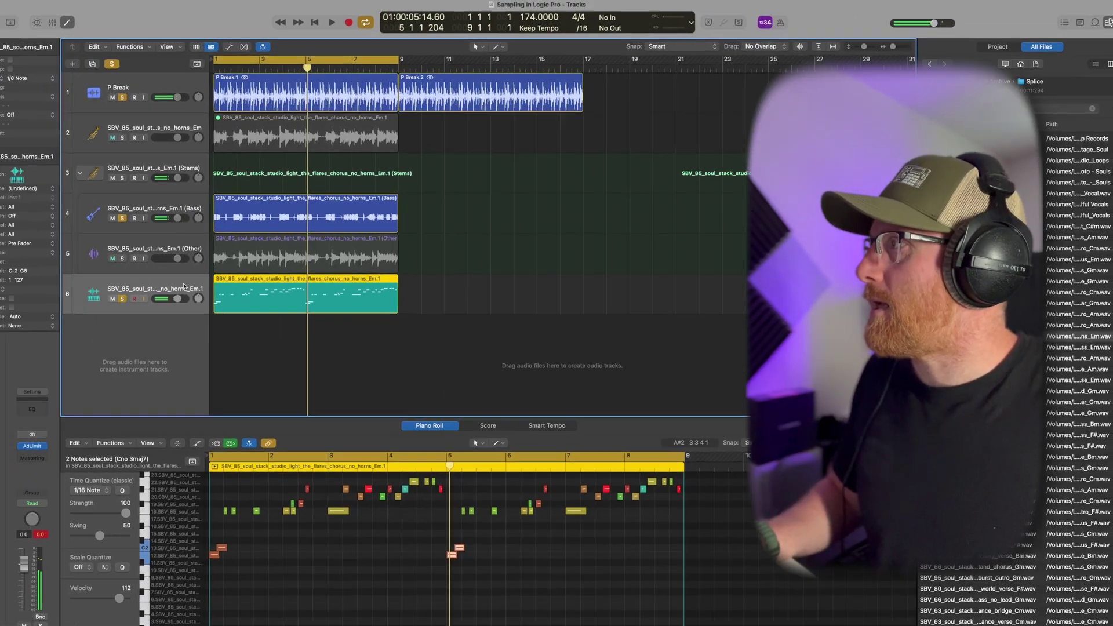
Duplicate the chopped sampler track and set the copy's Quick Sampler amp envelope to 0% sustain with a short decay
key(super+d)
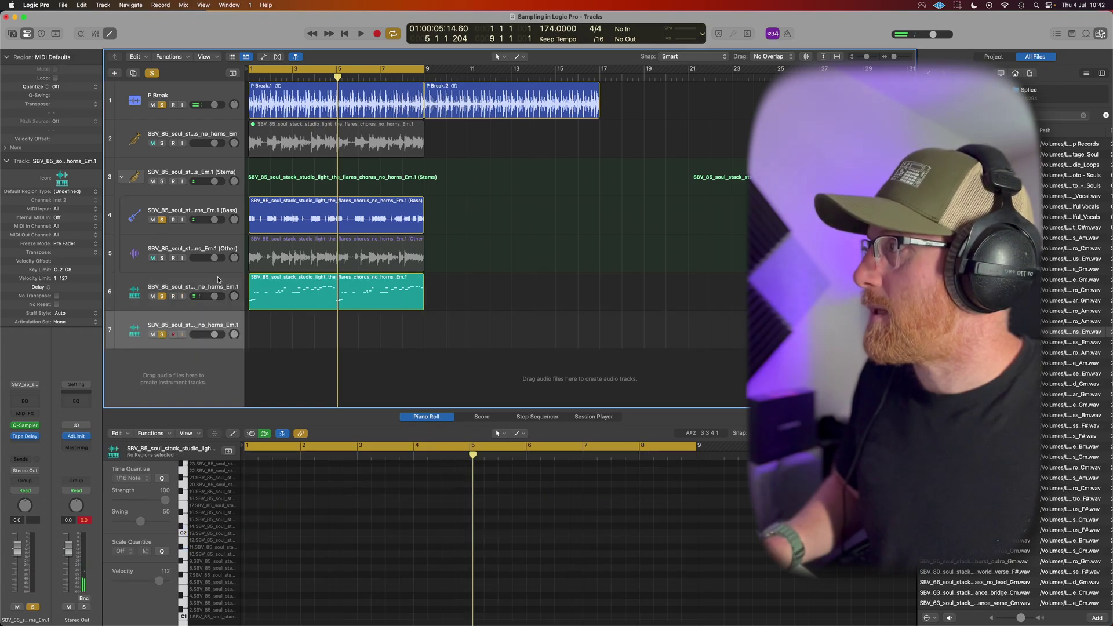
mouse_move(16, 441)
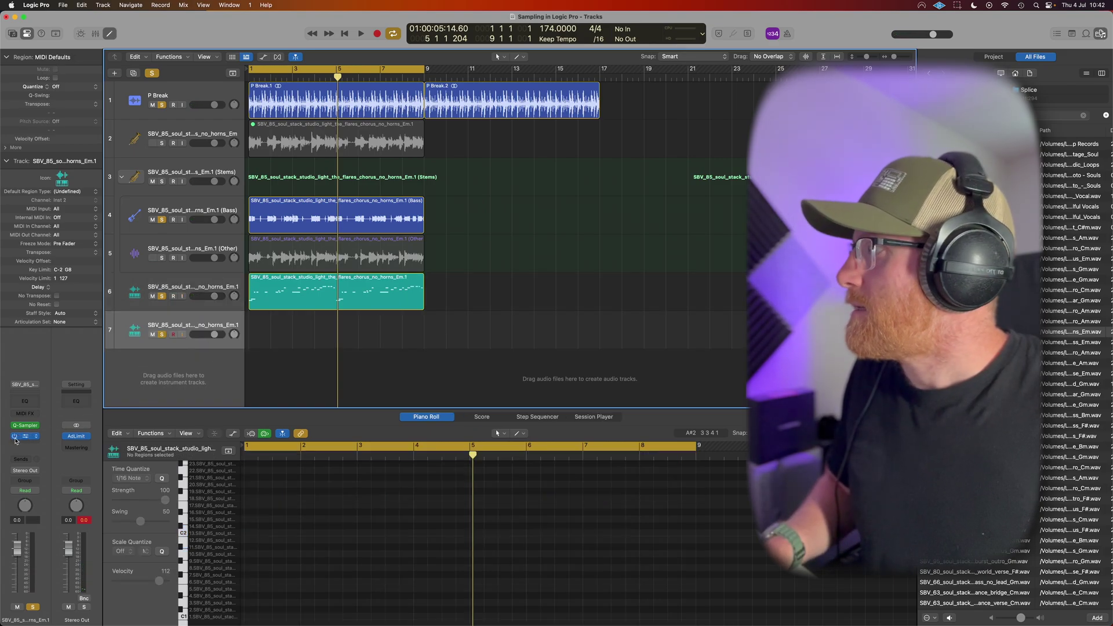
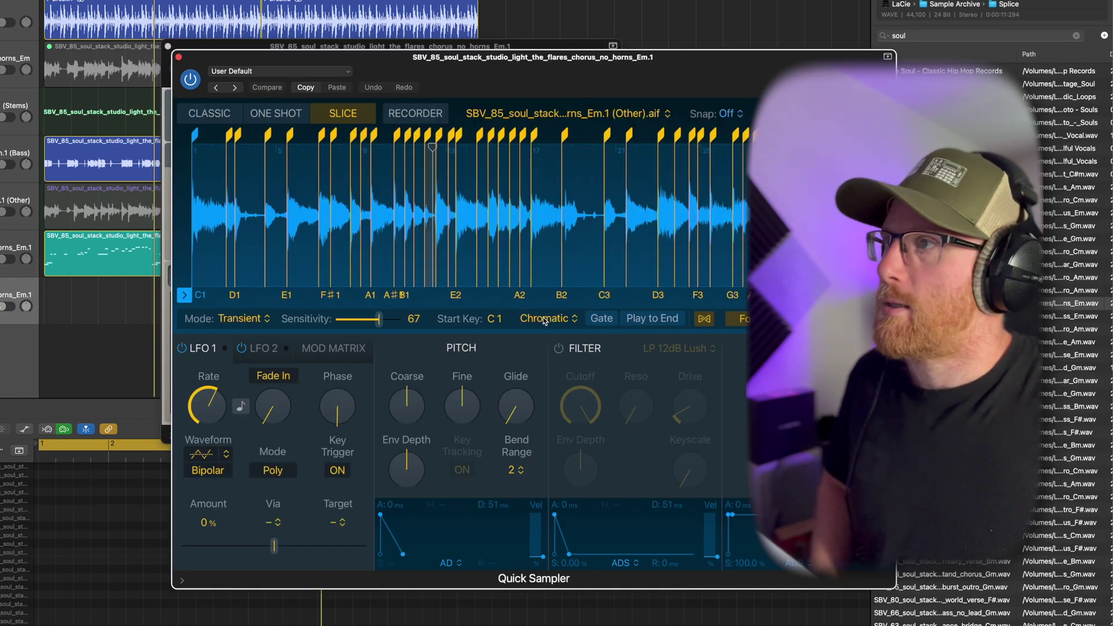
click(432, 148)
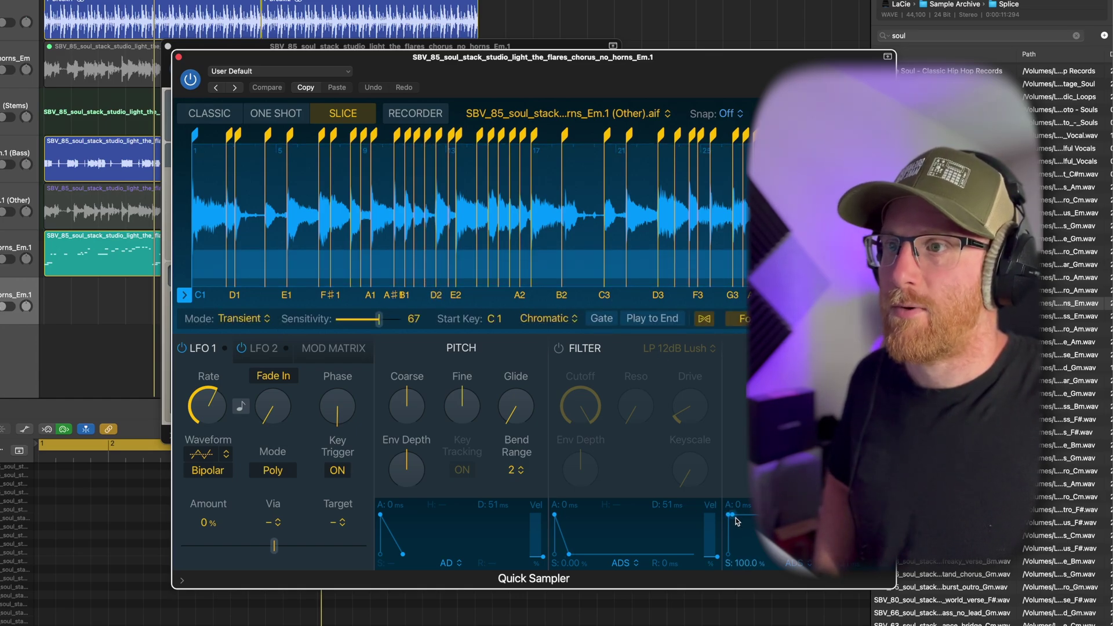
drag(736, 517, 744, 558)
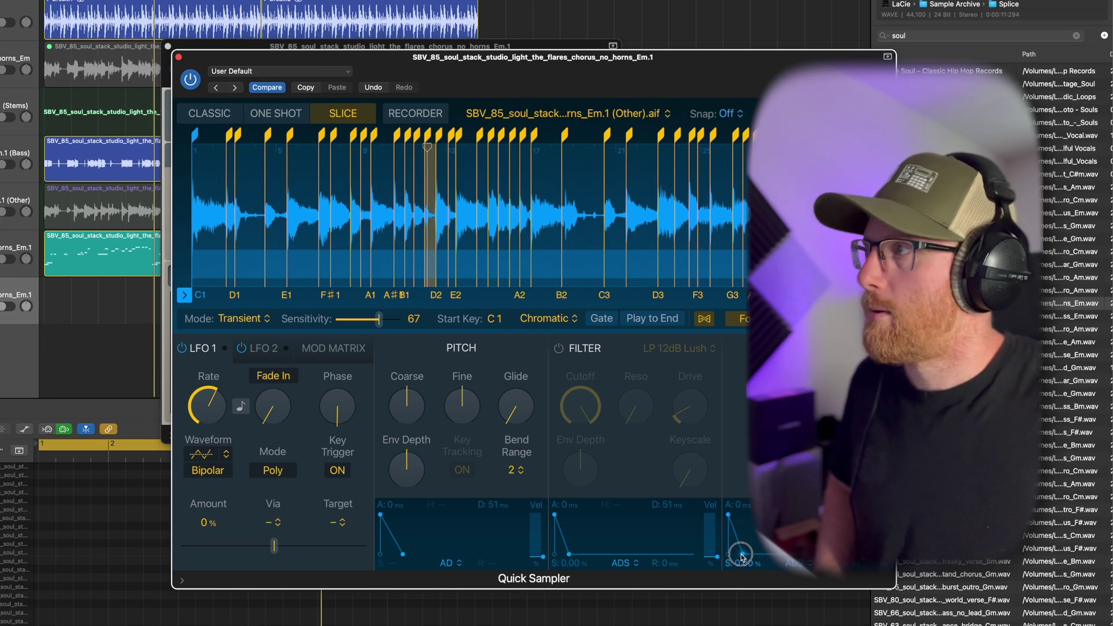
click(179, 57)
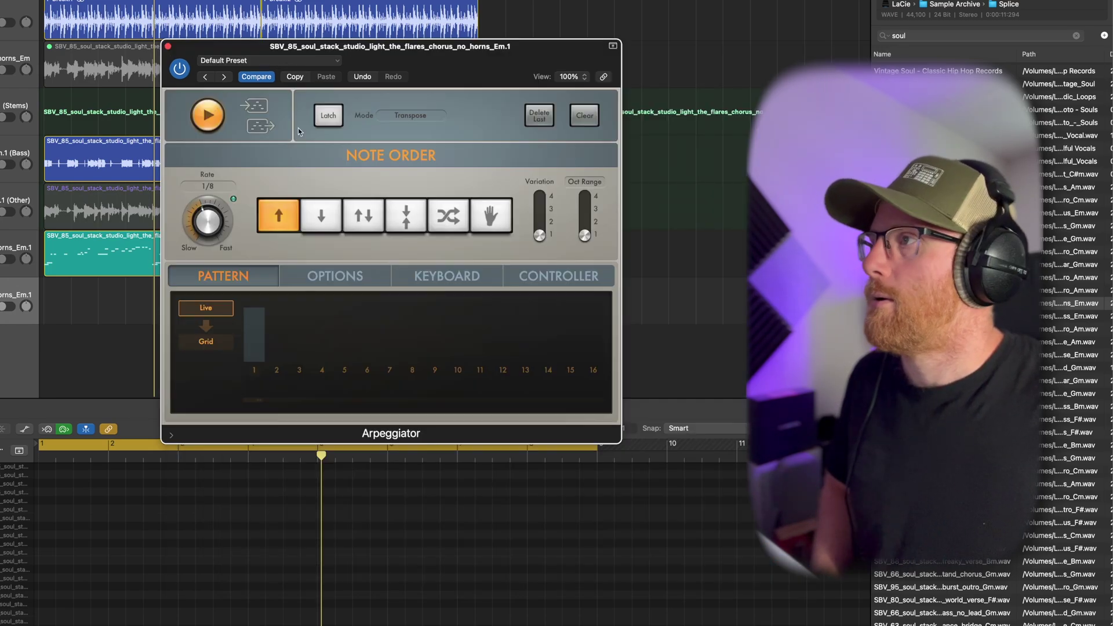
Set the Arpeggiator's velocity randomness to 24% and its swing to 54%, and close the plug-in
click(316, 276)
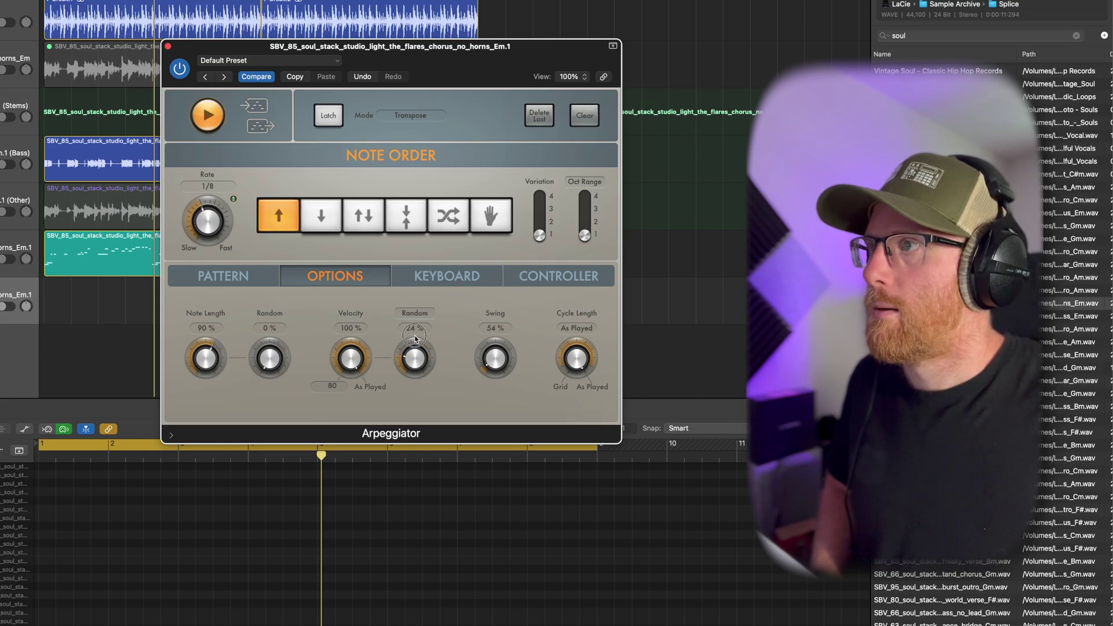
click(169, 46)
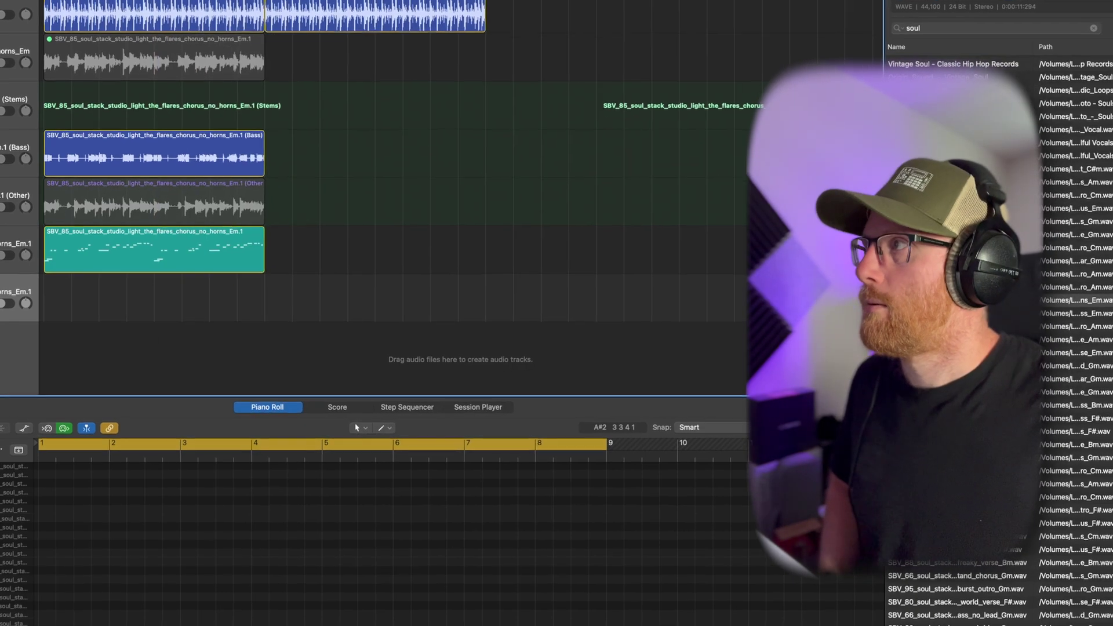
Record one sustained note through the eight-bar cycle on the arpeggiated track and extend it to fill the whole region
click(383, 9)
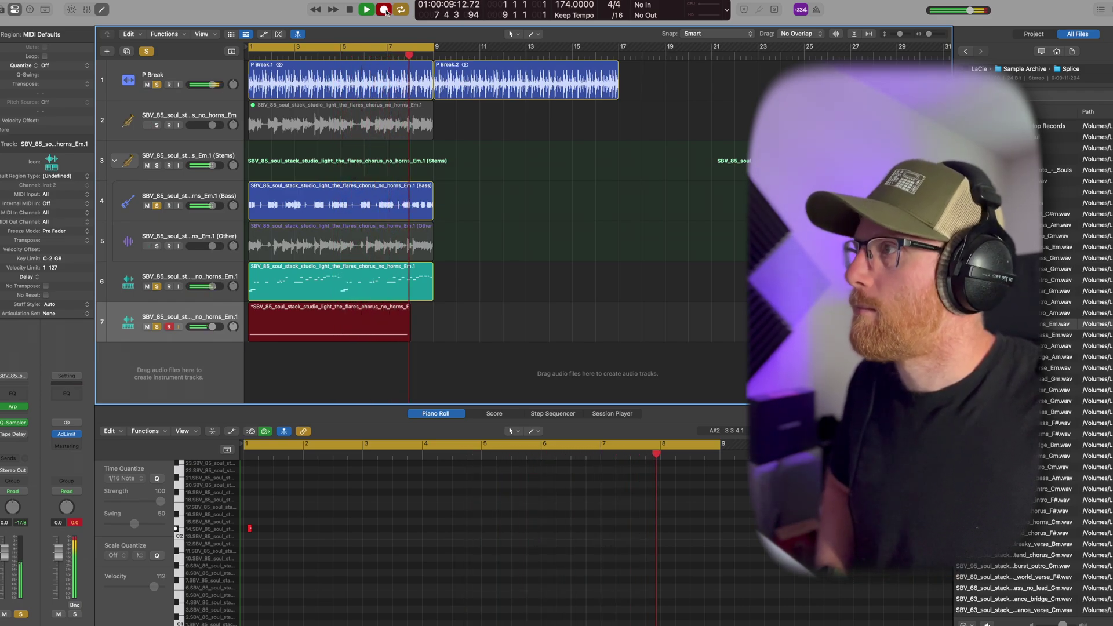
key(space)
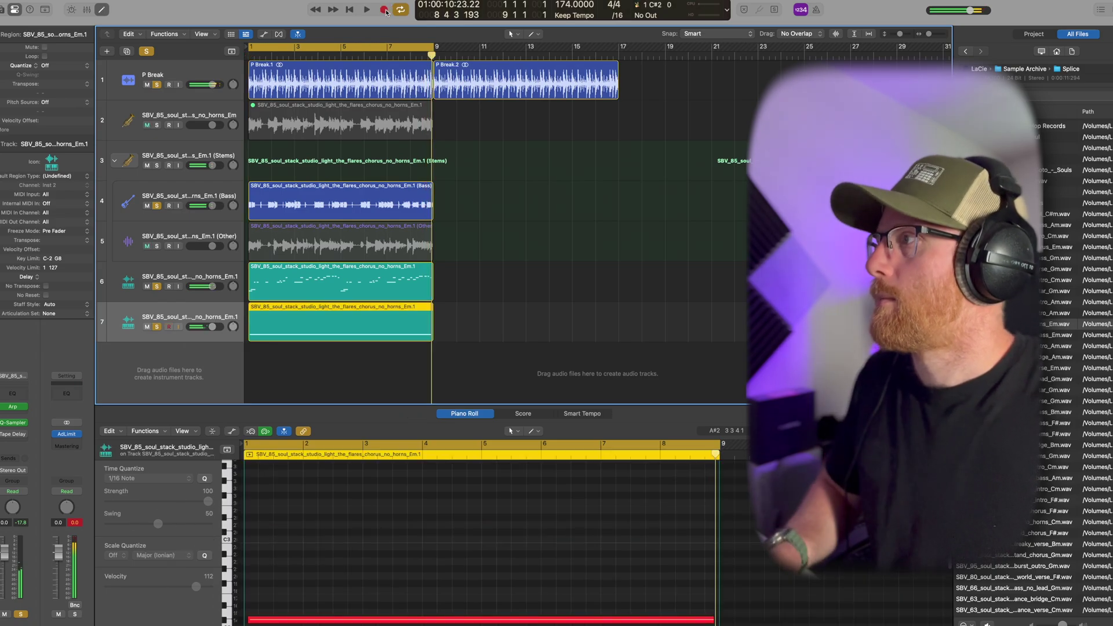
scroll(290, 574, down, 5)
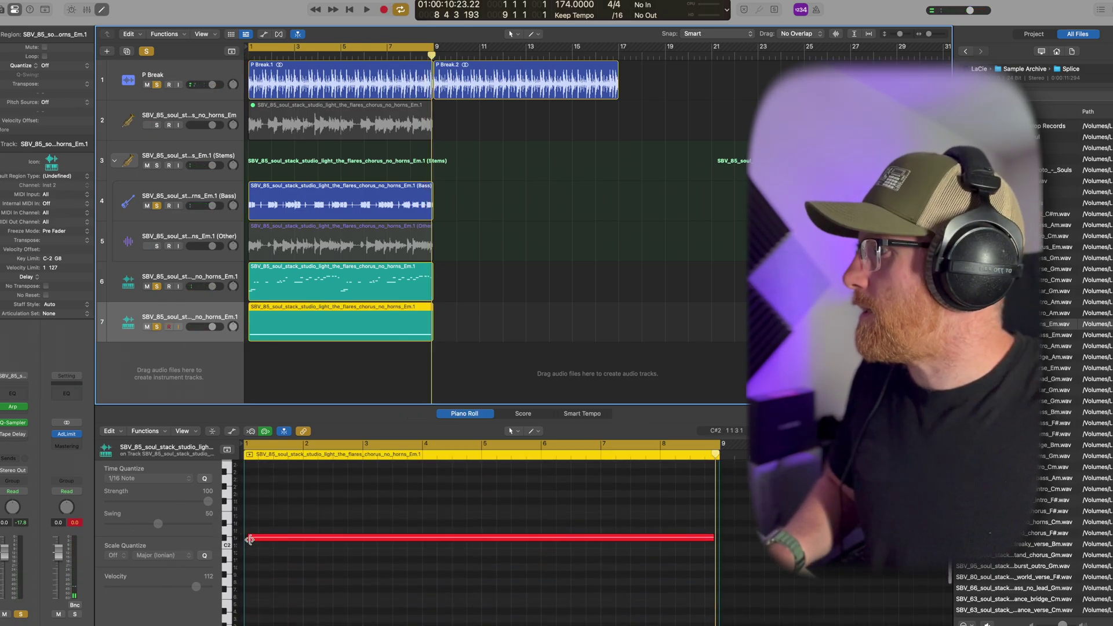
drag(256, 540, 251, 540)
drag(707, 538, 718, 539)
Play the arpeggiated part with the chop track temporarily unsoloed, and move the arpeggiated track directly below P Break
click(157, 286)
key(space)
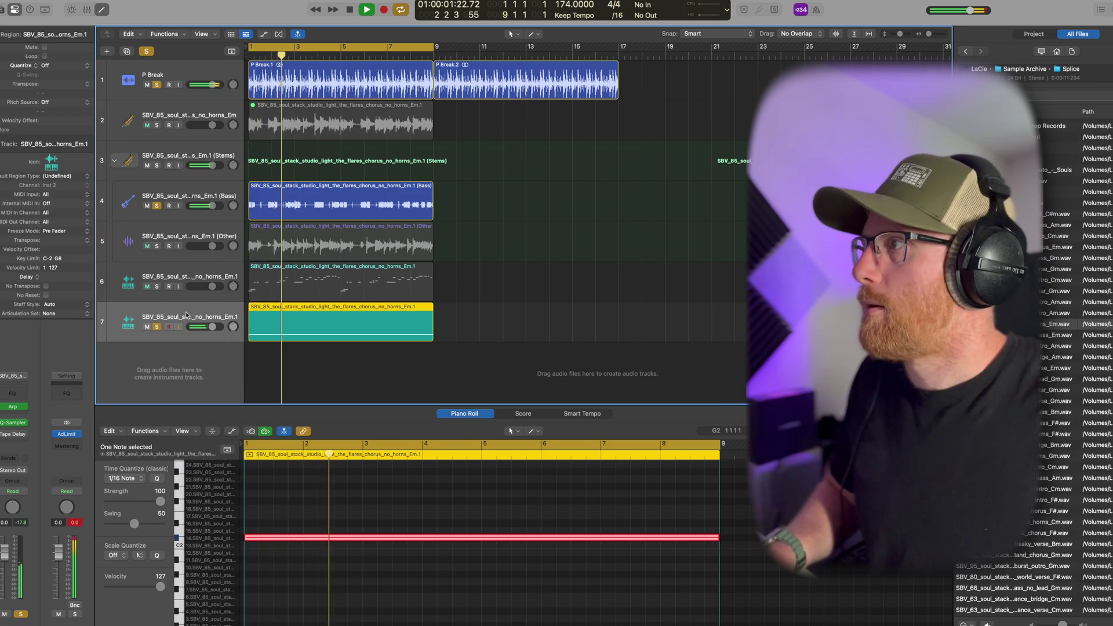
drag(225, 317, 232, 138)
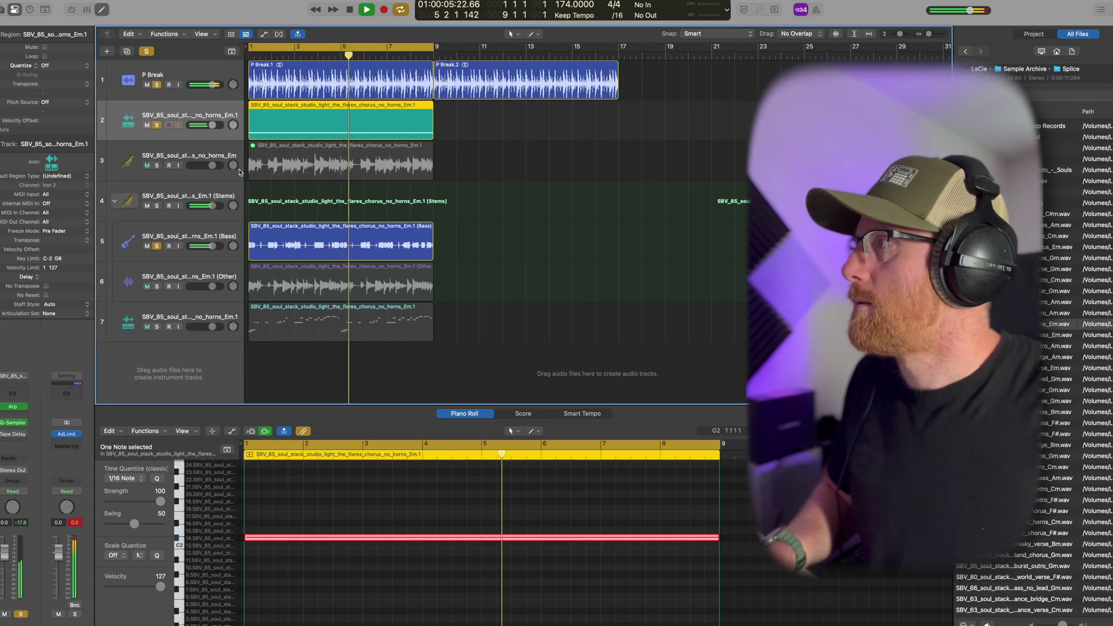
click(157, 326)
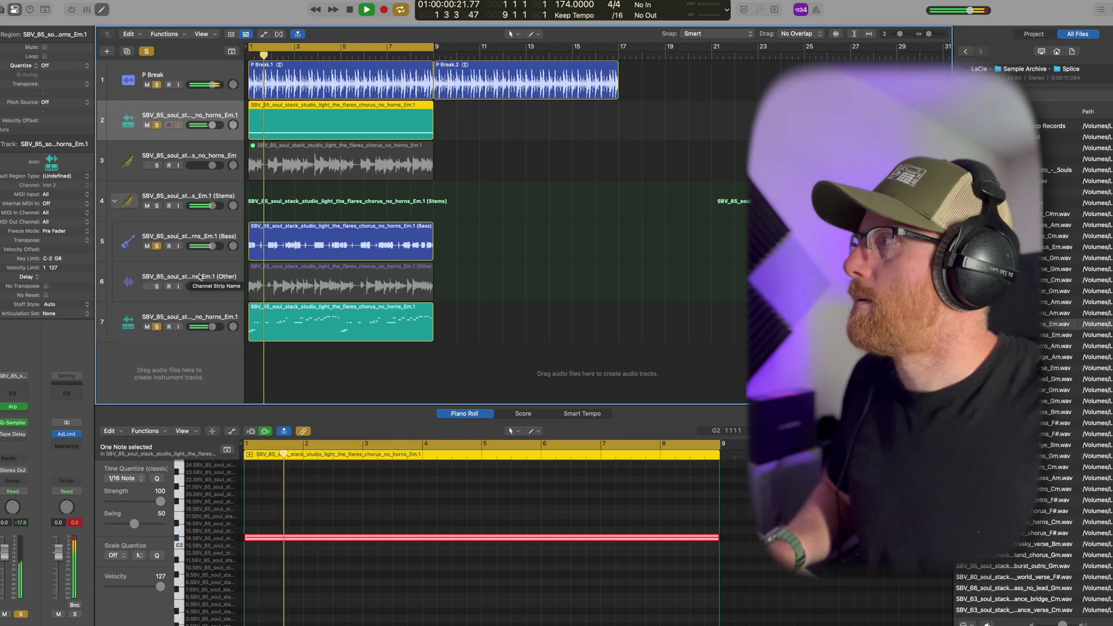
Stop playback and duplicate the chopped sampler track below the stems
click(178, 284)
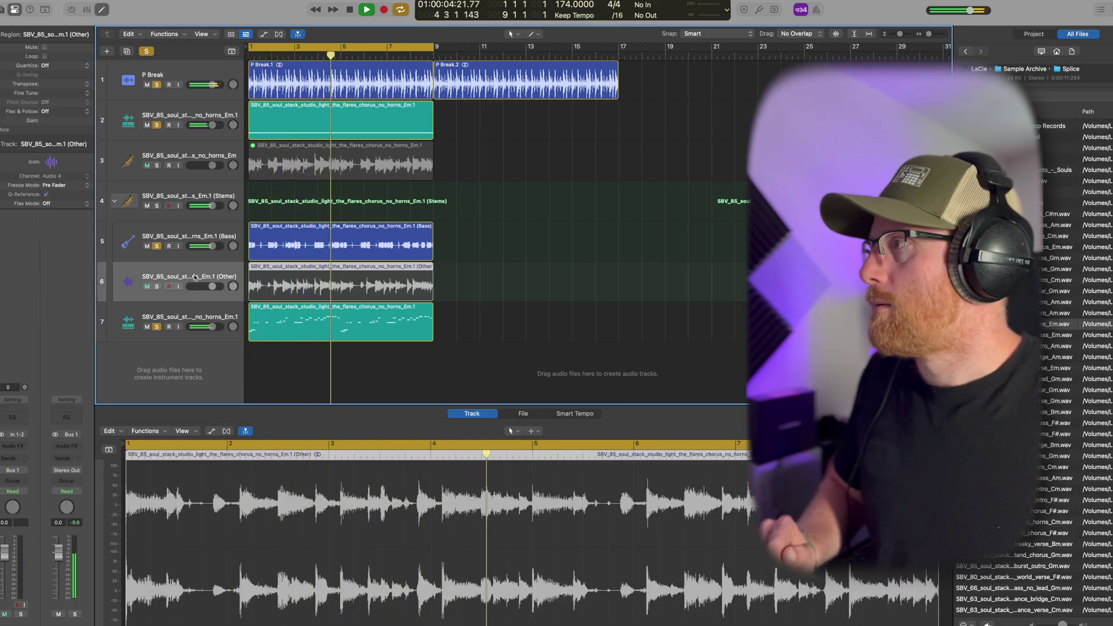
key(space)
click(194, 312)
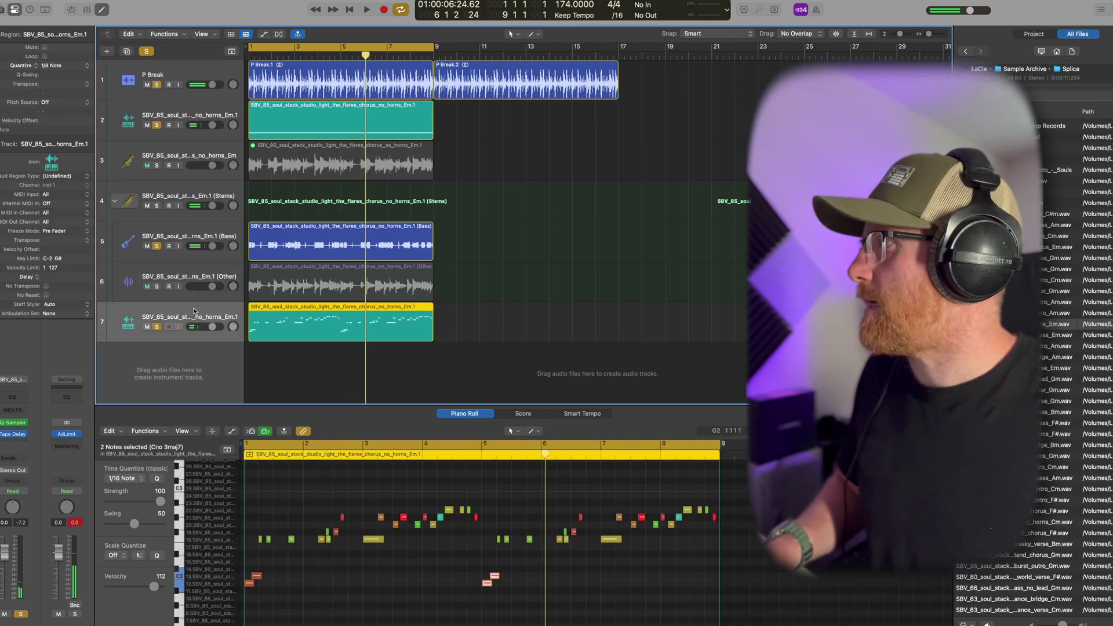
key(super+d)
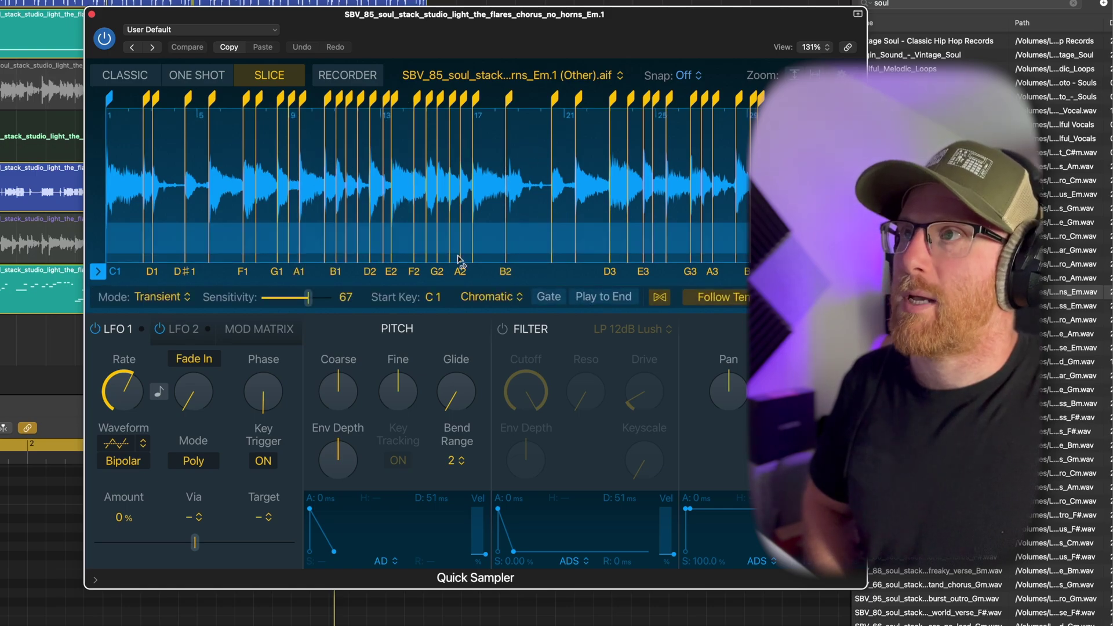
Trim the copy's Quick Sampler sample to start at 18 2 231 and end at 20 2 209, and switch it to Classic mode
drag(99, 270, 506, 279)
drag(839, 272, 558, 287)
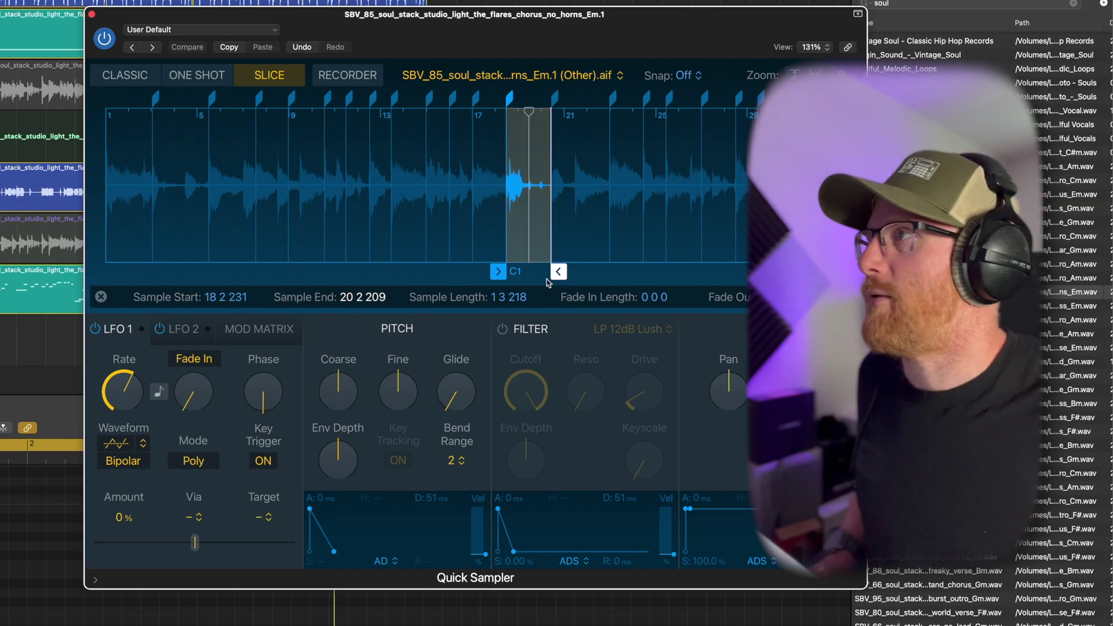
click(196, 75)
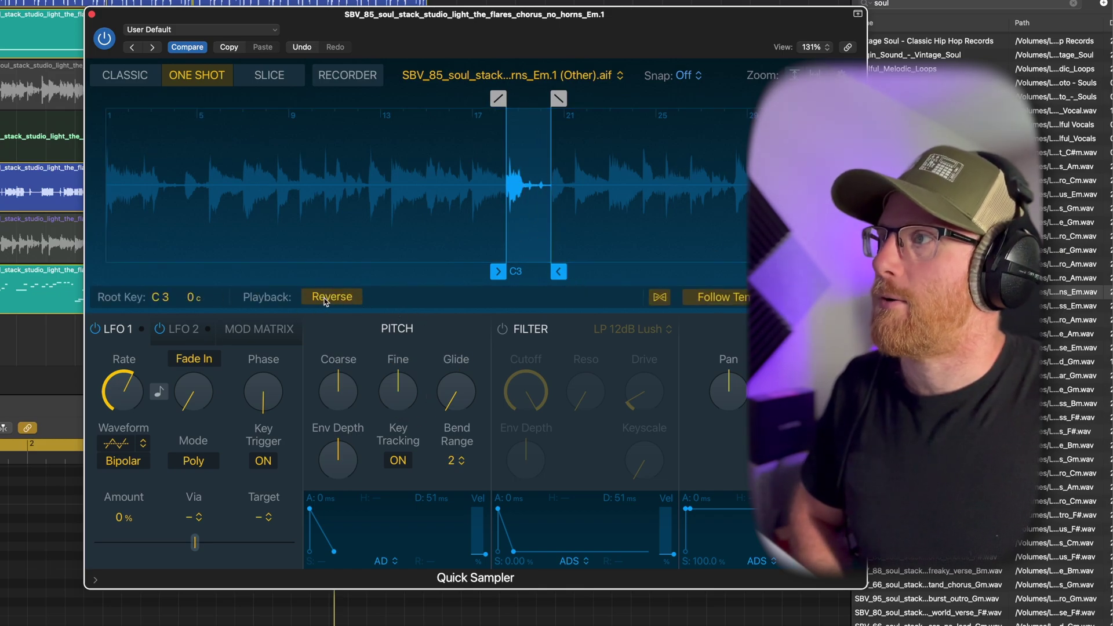
click(124, 75)
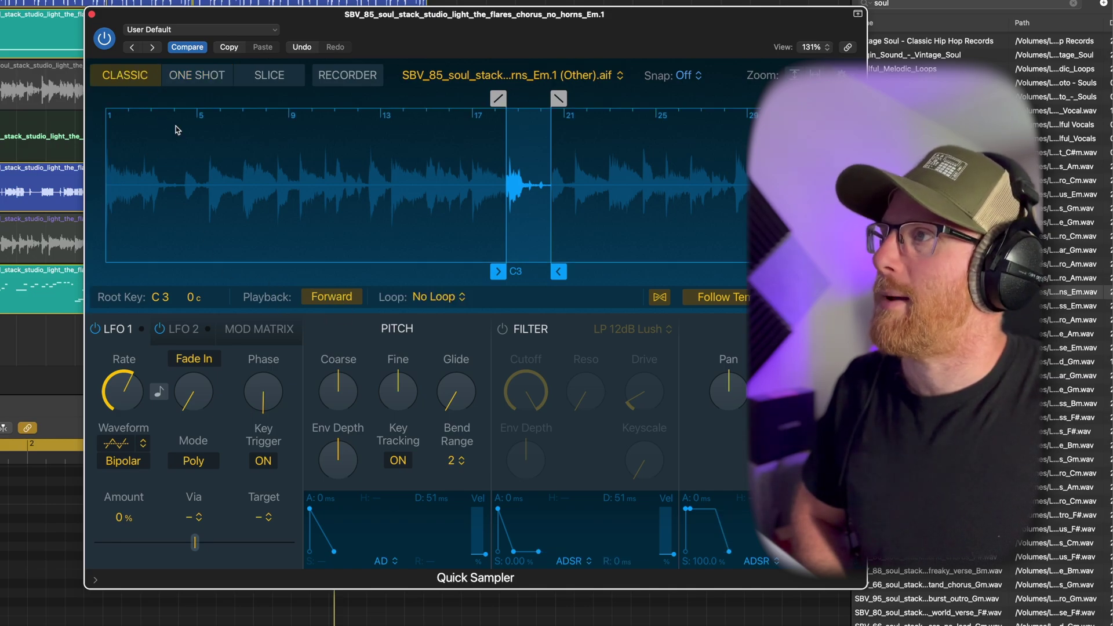
Set the sample's loop to Reverse and move the loop start to 19 2 43
click(447, 298)
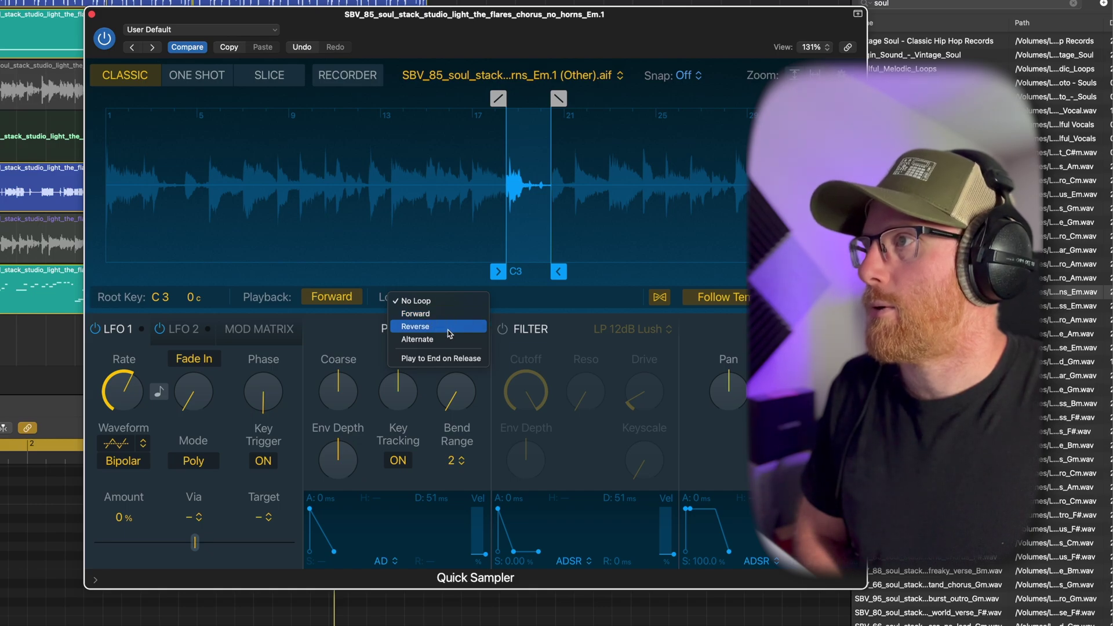
click(449, 326)
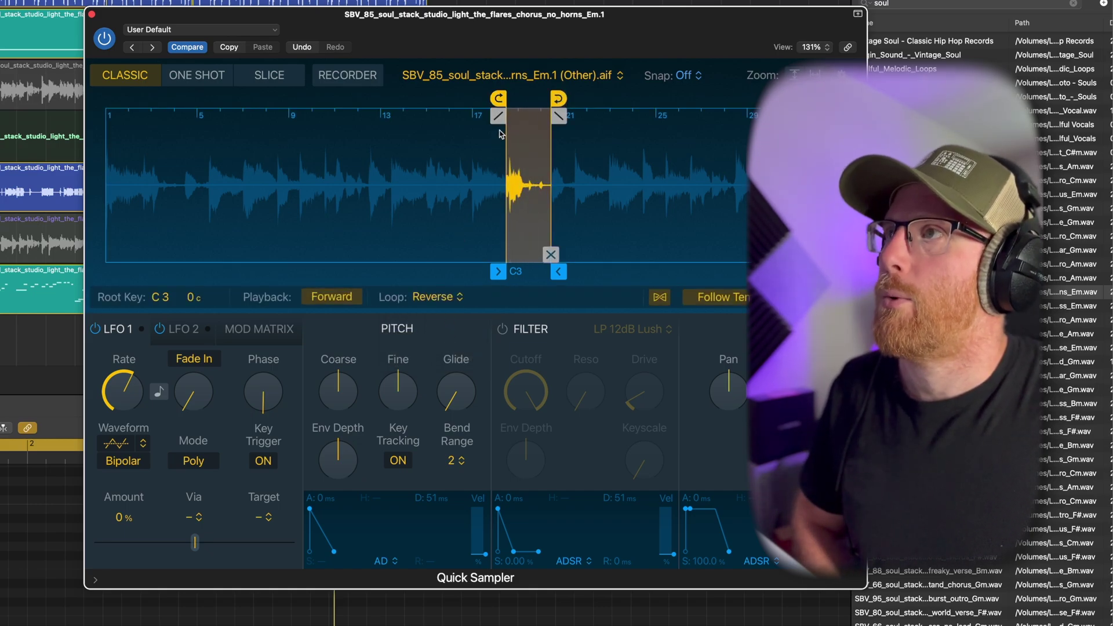
drag(498, 99, 518, 99)
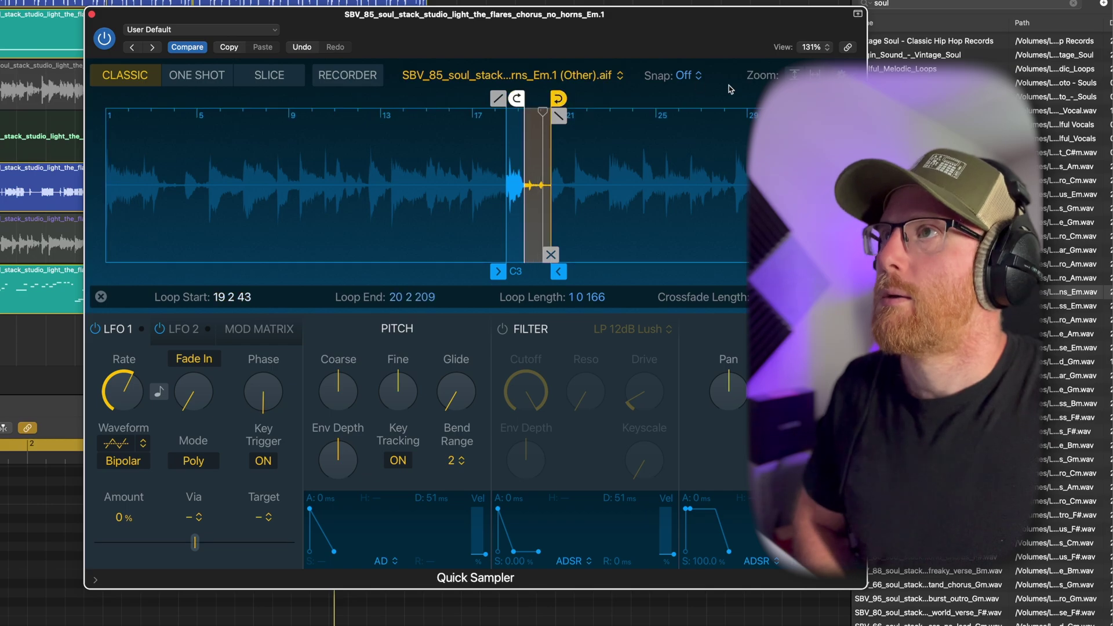
Set Snap to Zero-X, adjust the loop to run from 19 2 15 to 20 2 147, and change the loop mode to Alternate
click(692, 76)
click(688, 92)
drag(529, 111, 549, 107)
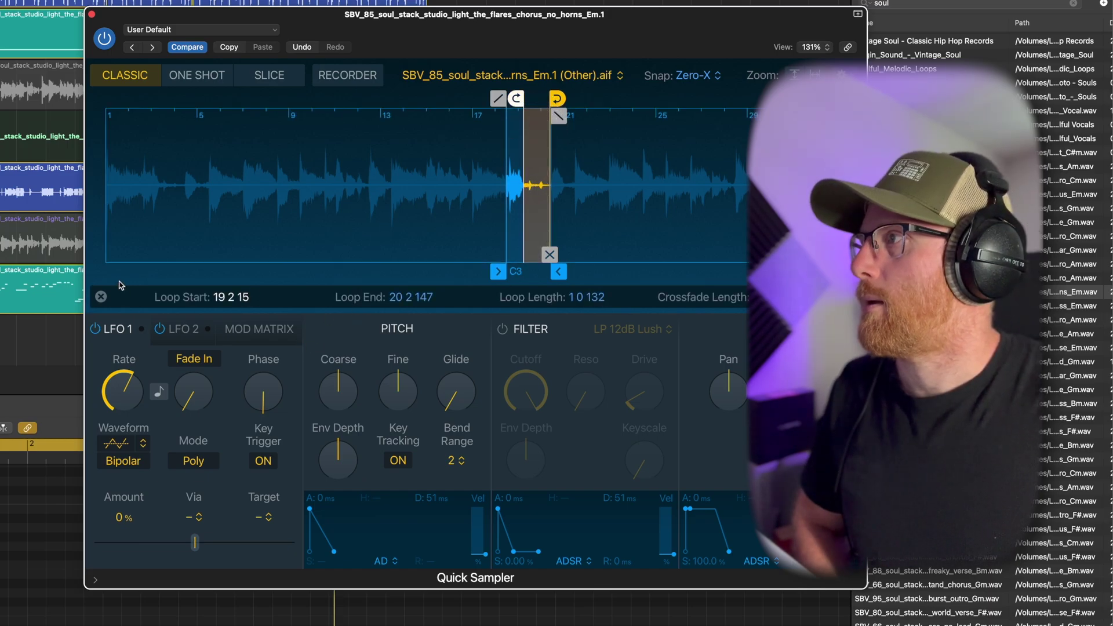
click(425, 297)
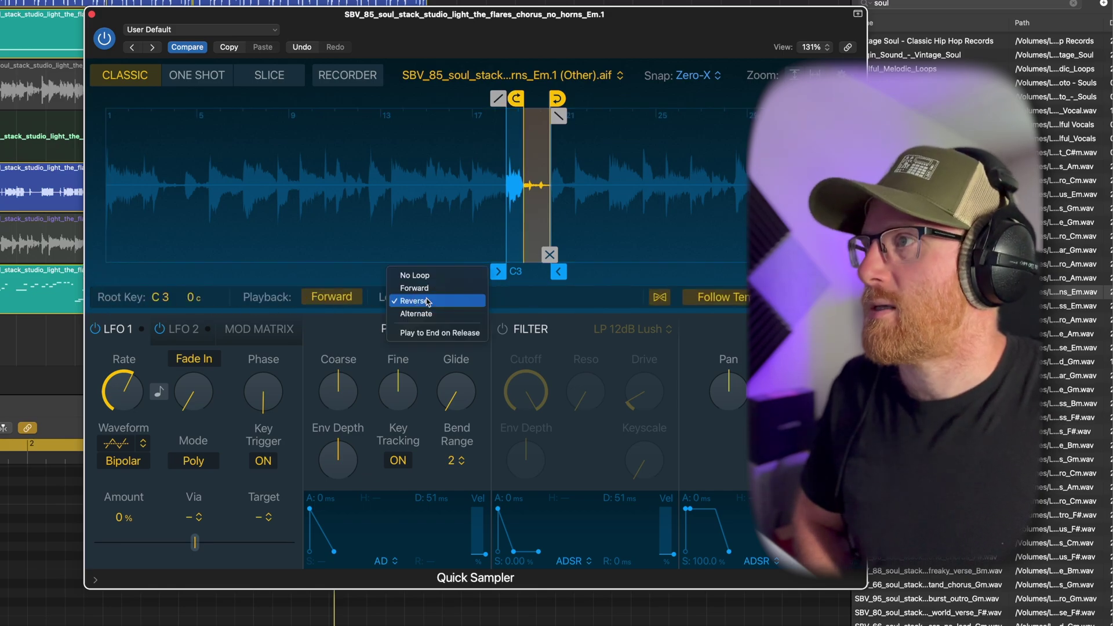
click(441, 314)
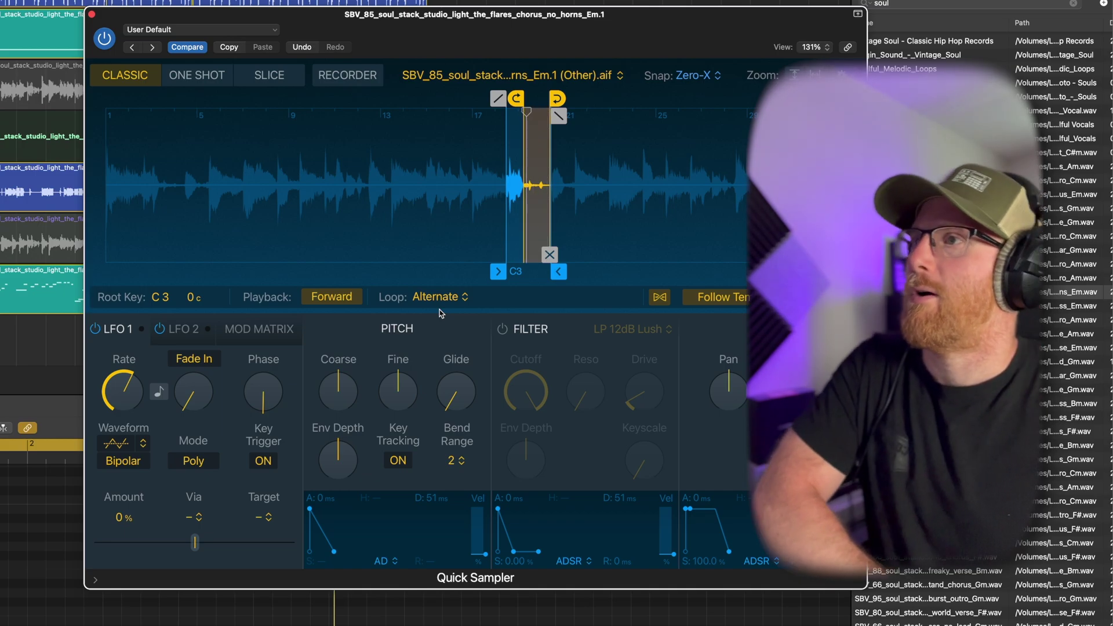
Enable Quick Sampler's filter as HP 12dB Creamy, lower its cutoff and raise its resonance
click(502, 329)
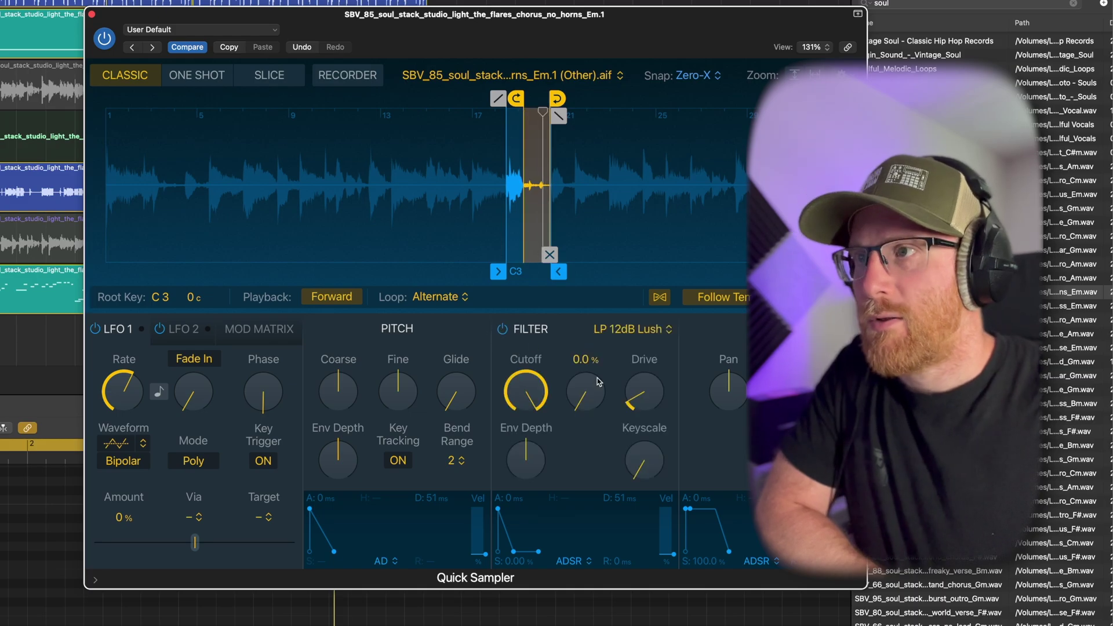
click(638, 329)
mouse_move(633, 359)
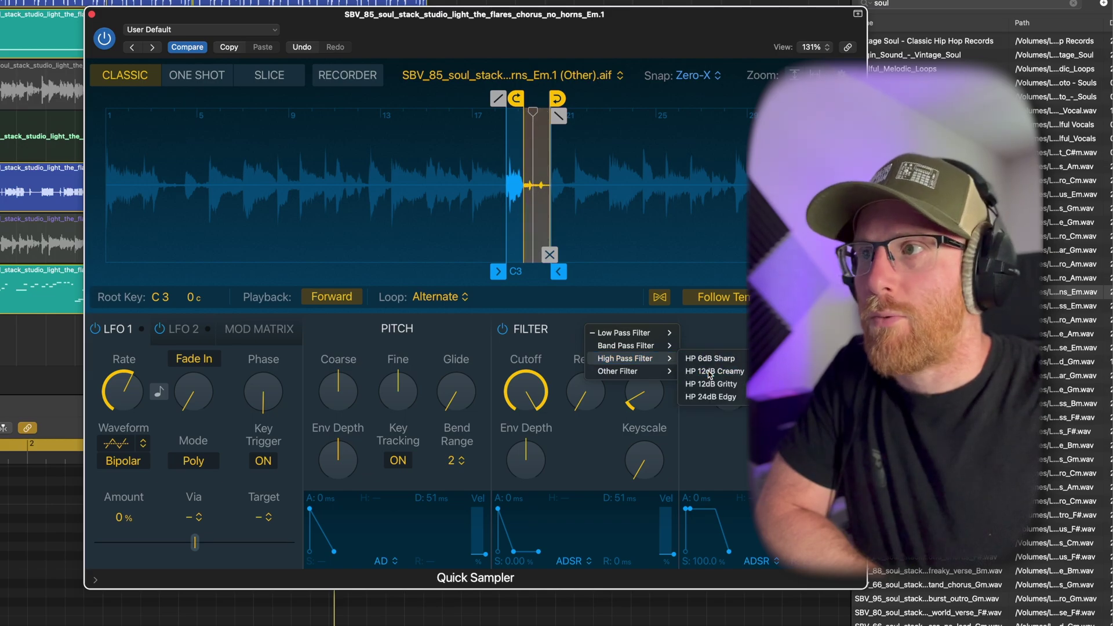
click(704, 371)
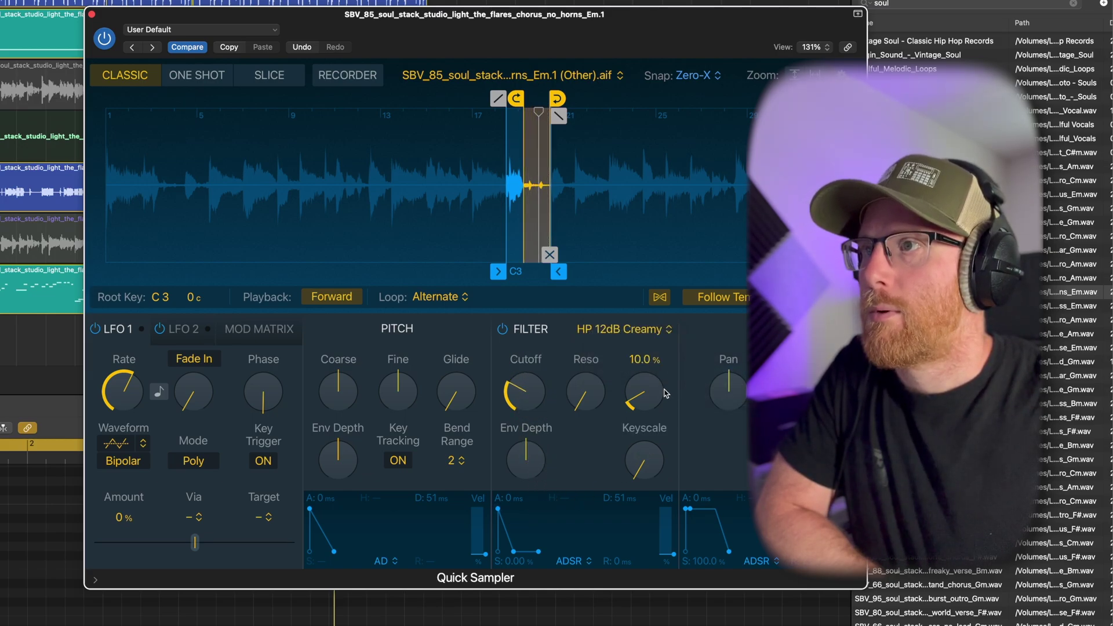
drag(586, 394, 581, 304)
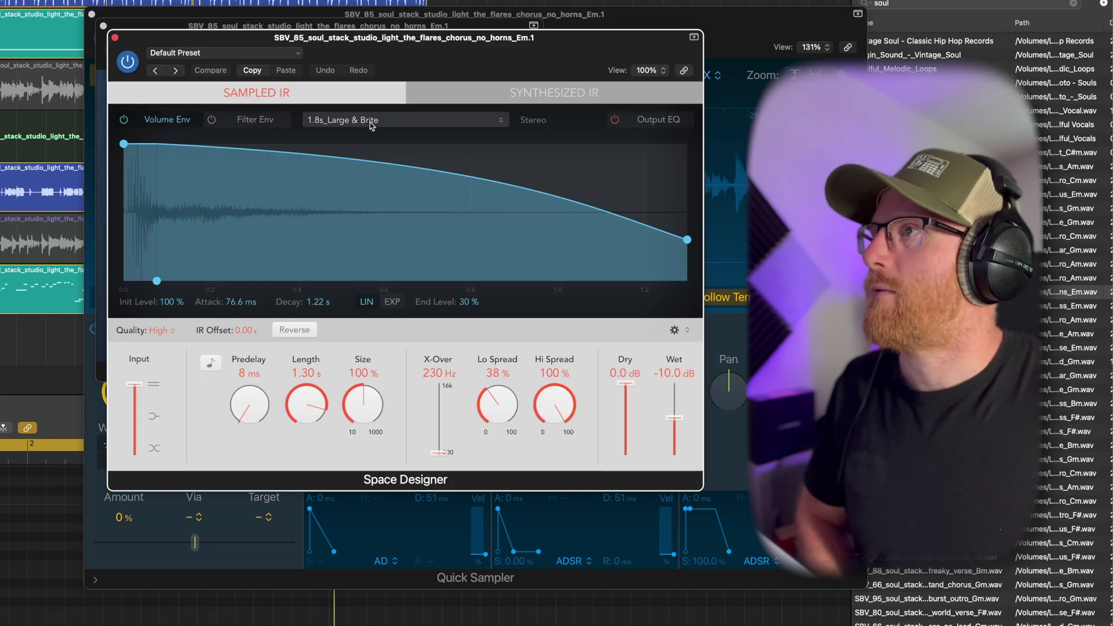
Load the 1.3s Medium Hall preset in Space Designer from the medium-space halls
click(369, 122)
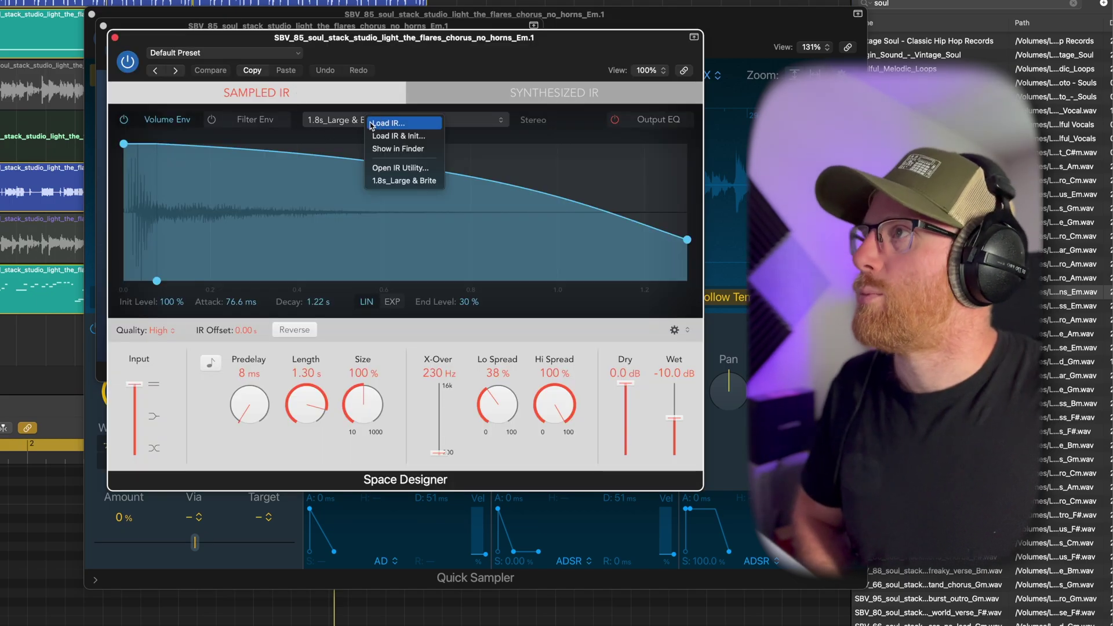
click(316, 126)
click(224, 53)
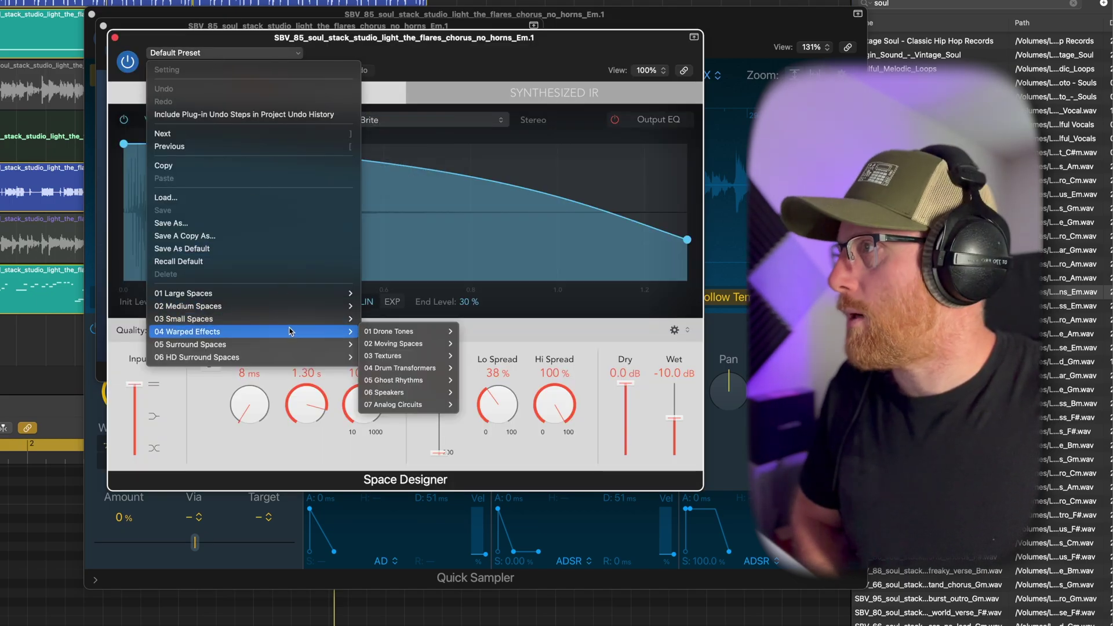
mouse_move(279, 312)
mouse_move(400, 318)
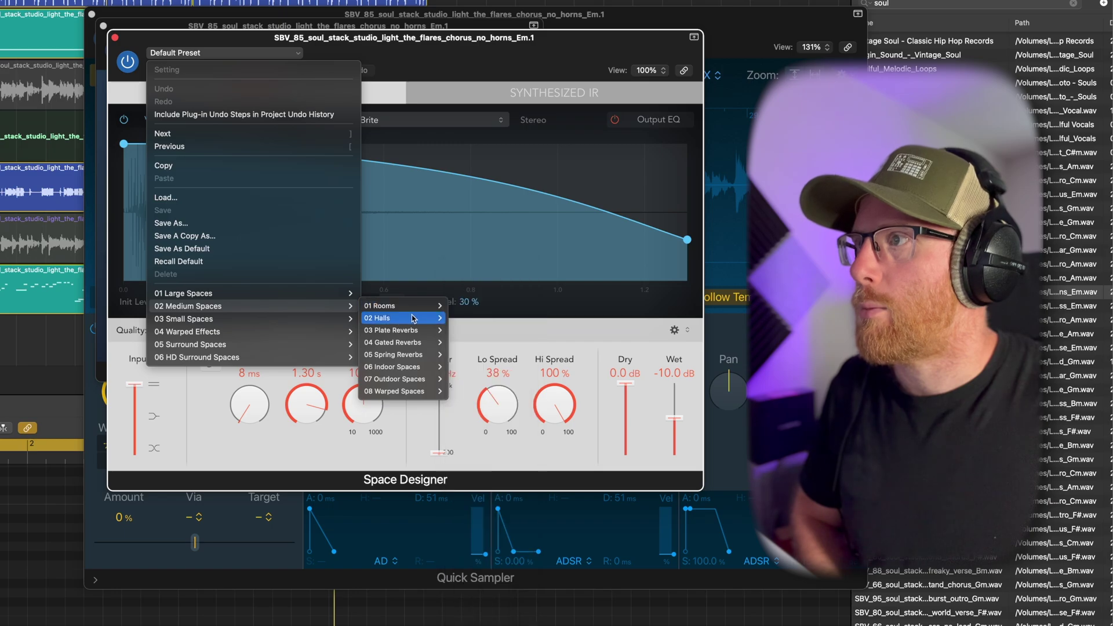
click(481, 319)
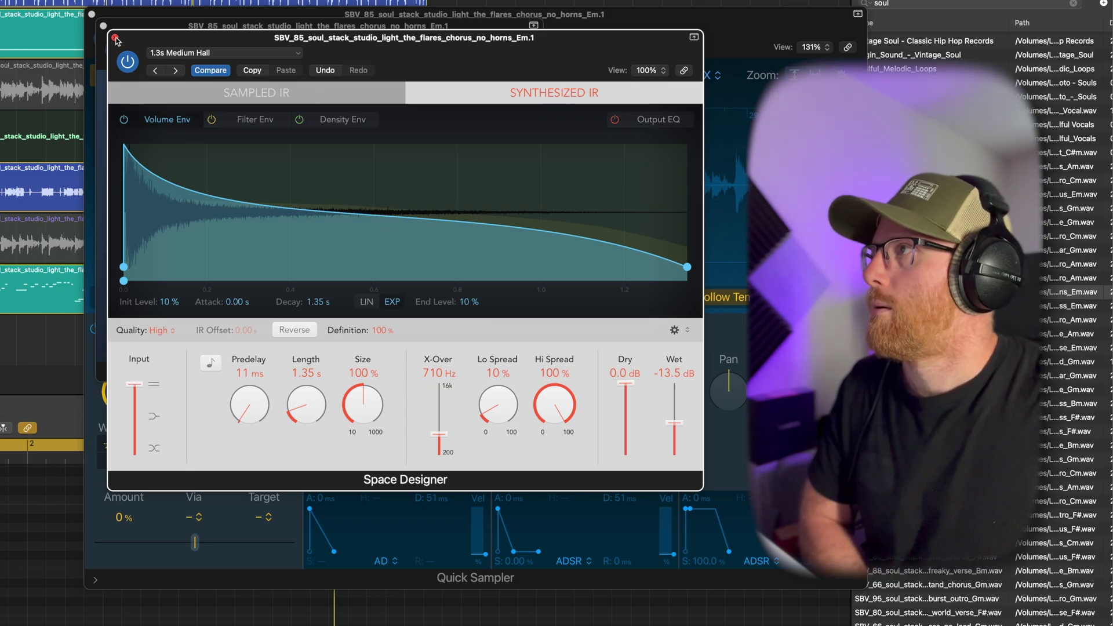
Record a held C3 note on the track 8 Quick Sampler and raise its velocity to 58
click(753, 32)
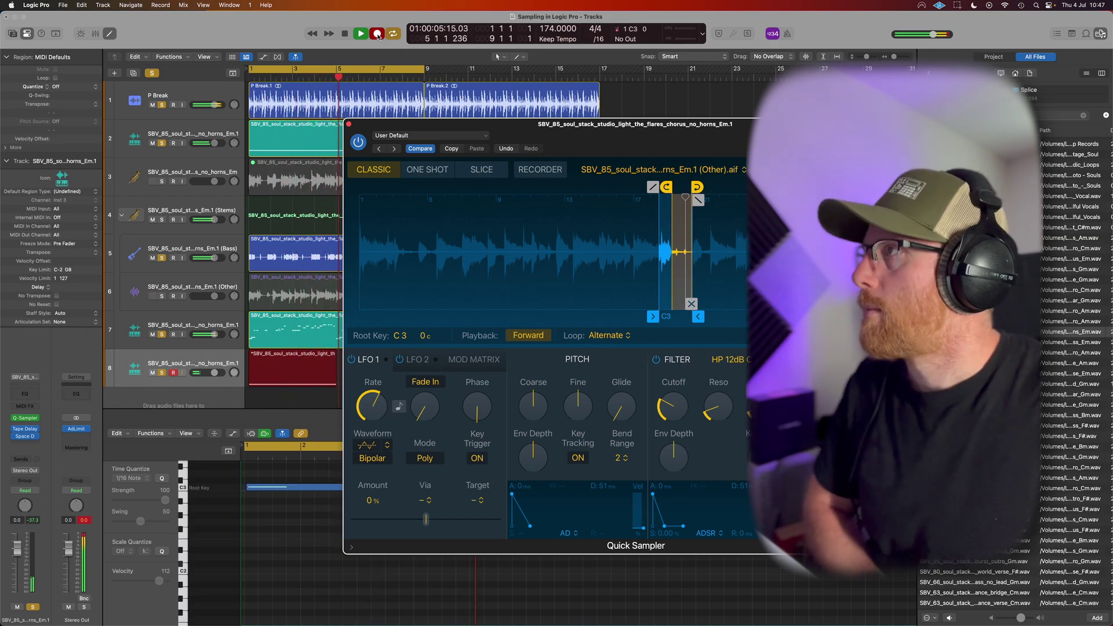
click(378, 36)
click(306, 494)
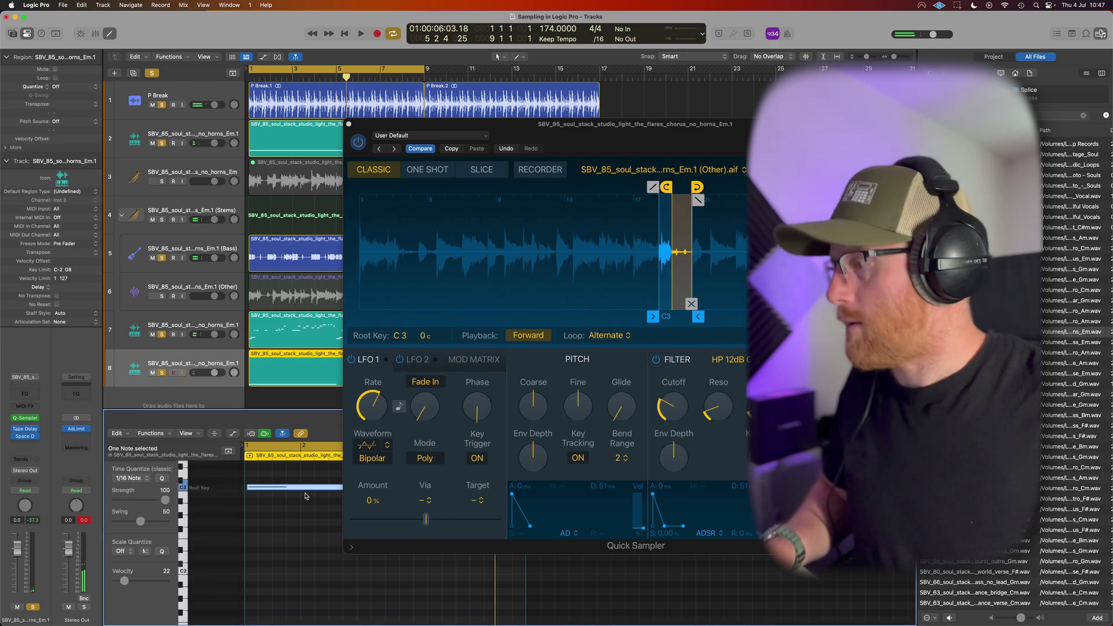
drag(301, 492, 301, 457)
key(t)
key(Escape)
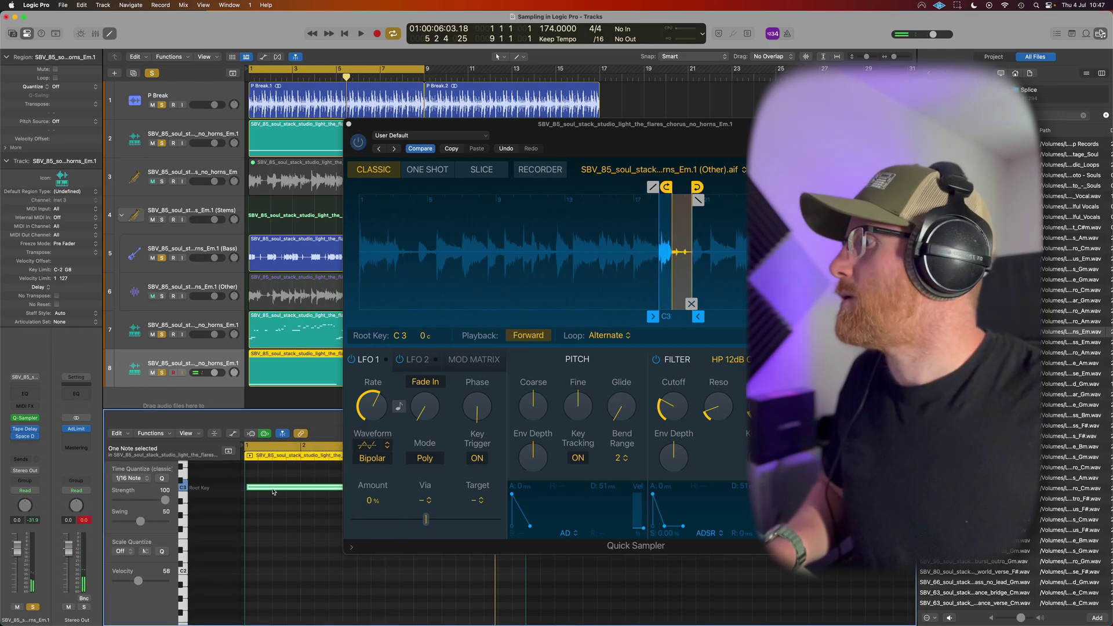
Quantize the recorded track 8 region to 1/1 Note and play it back
click(66, 87)
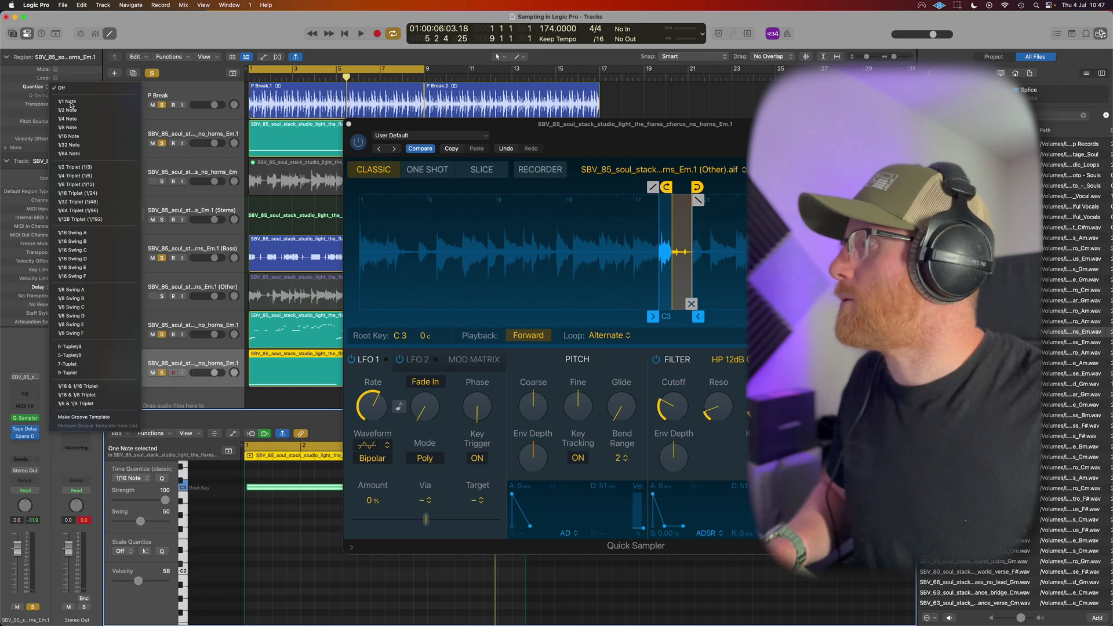
click(69, 101)
key(space)
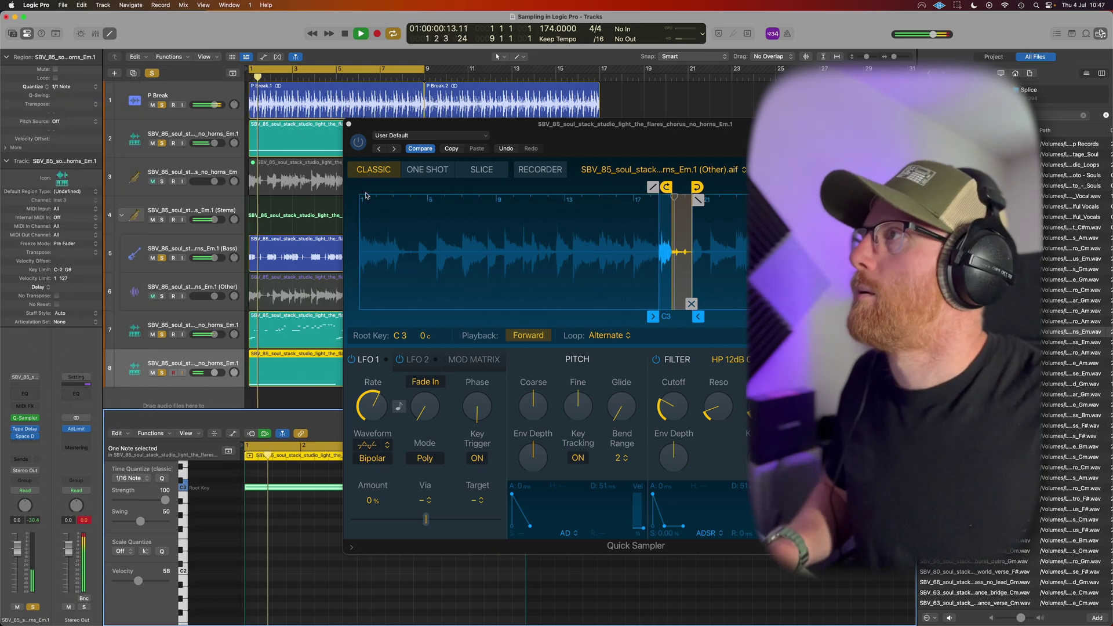
Close the plug-in windows, shorten the track 8 region to four bars, and repeat it from bar 5 to bar 9
click(349, 123)
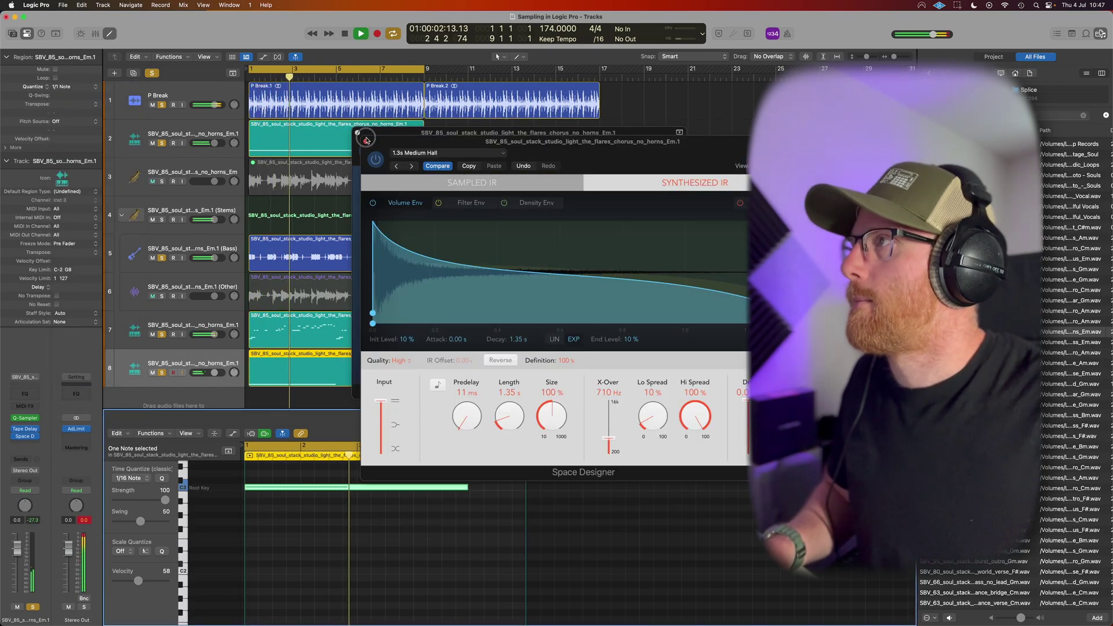
click(365, 139)
click(351, 127)
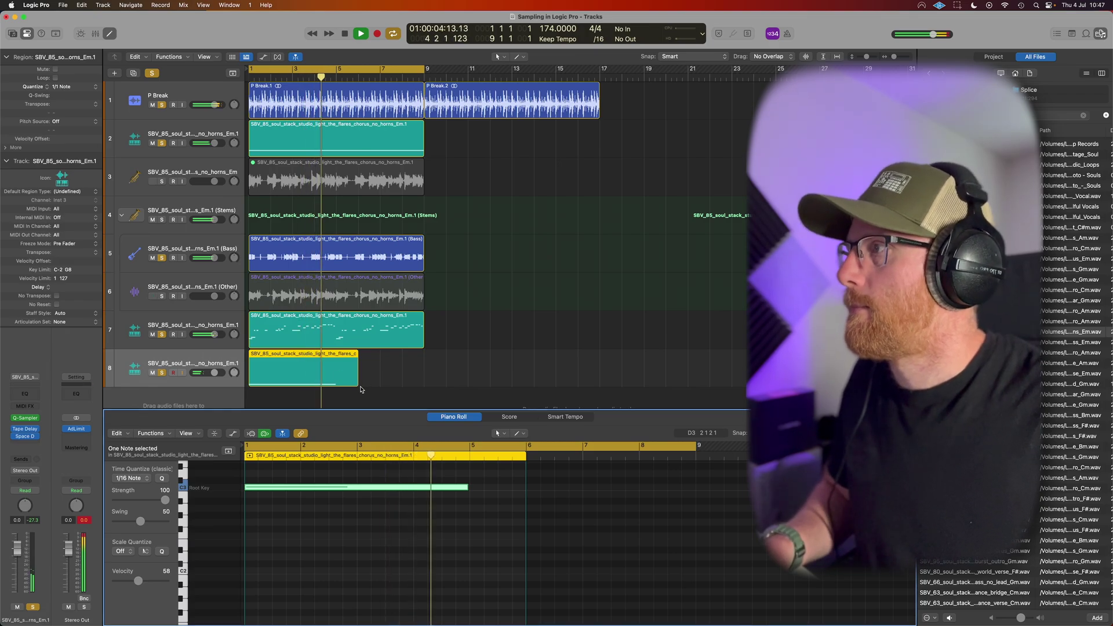
drag(357, 382, 374, 359)
key(space)
key(Return)
key(space)
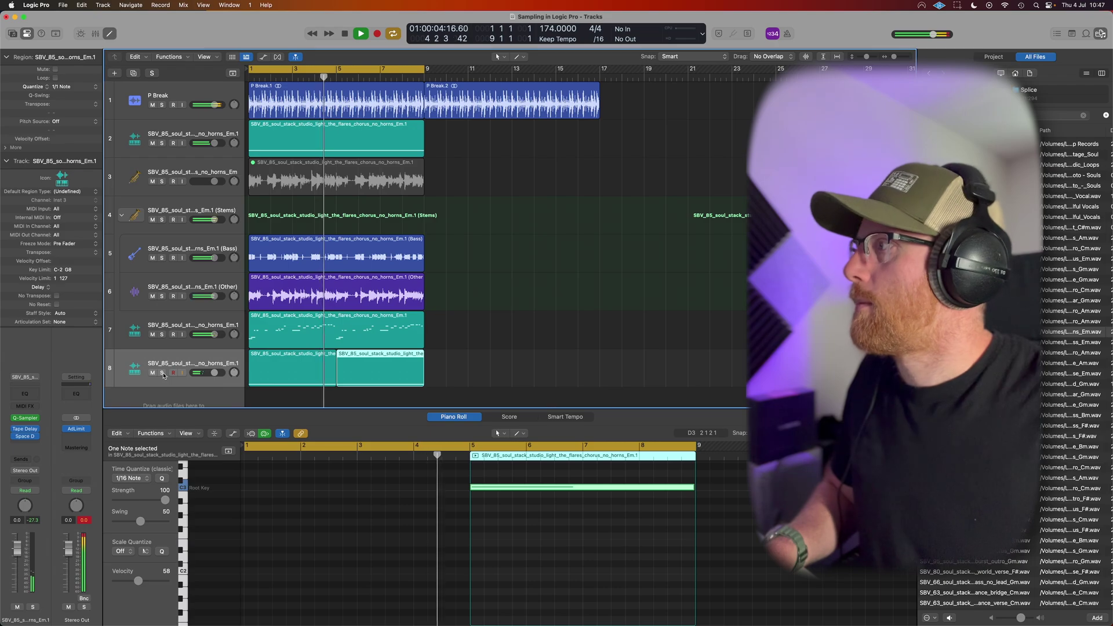
Solo track 8 and raise the velocity of the notes in both of its regions to 86
alt+click(163, 373)
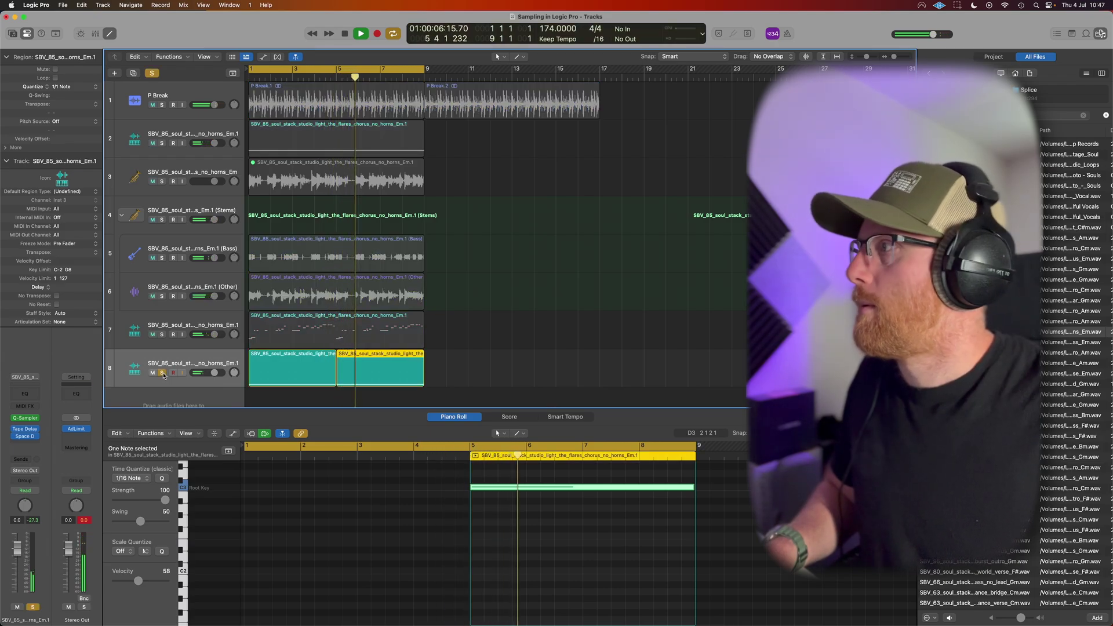
click(189, 362)
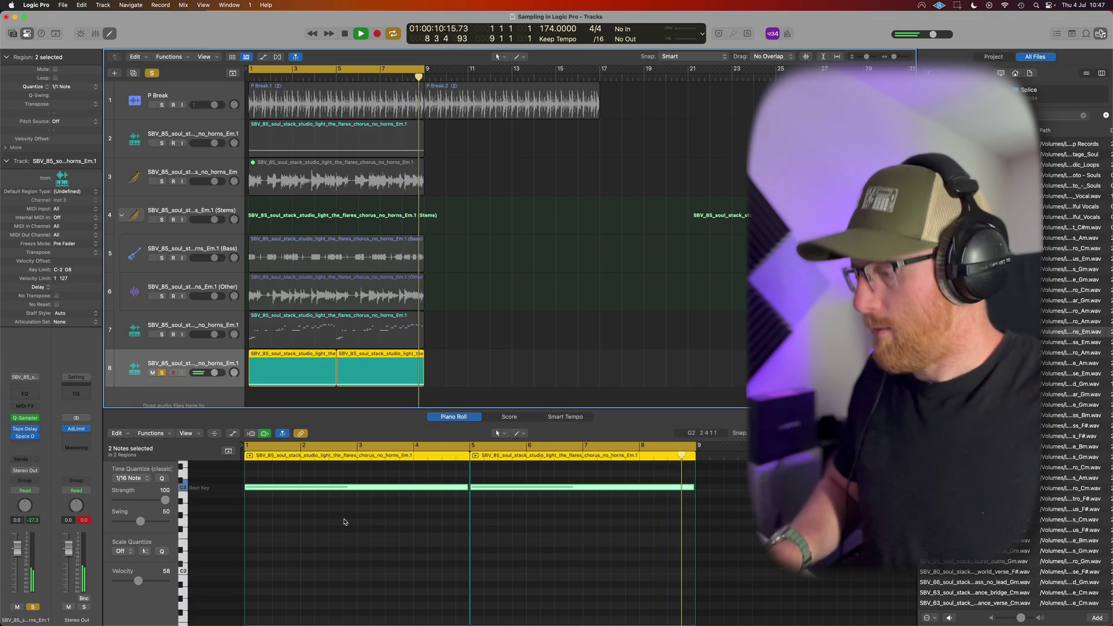
drag(398, 487, 398, 461)
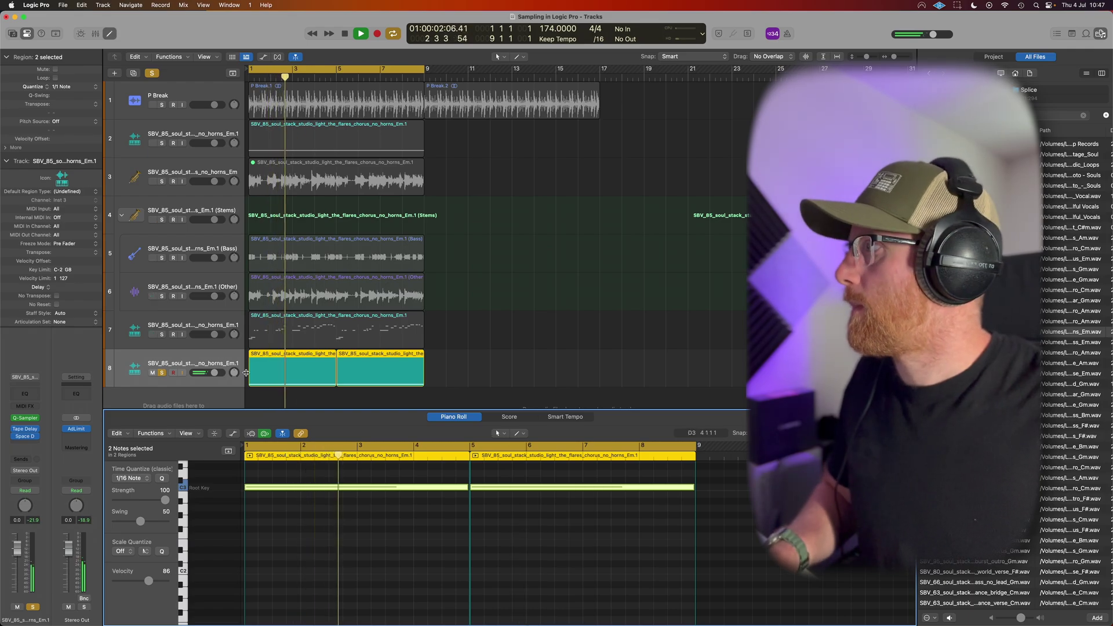
Move track 8's Quick Sampler sample start to 19 1 161 and return the track to the full mix
click(26, 418)
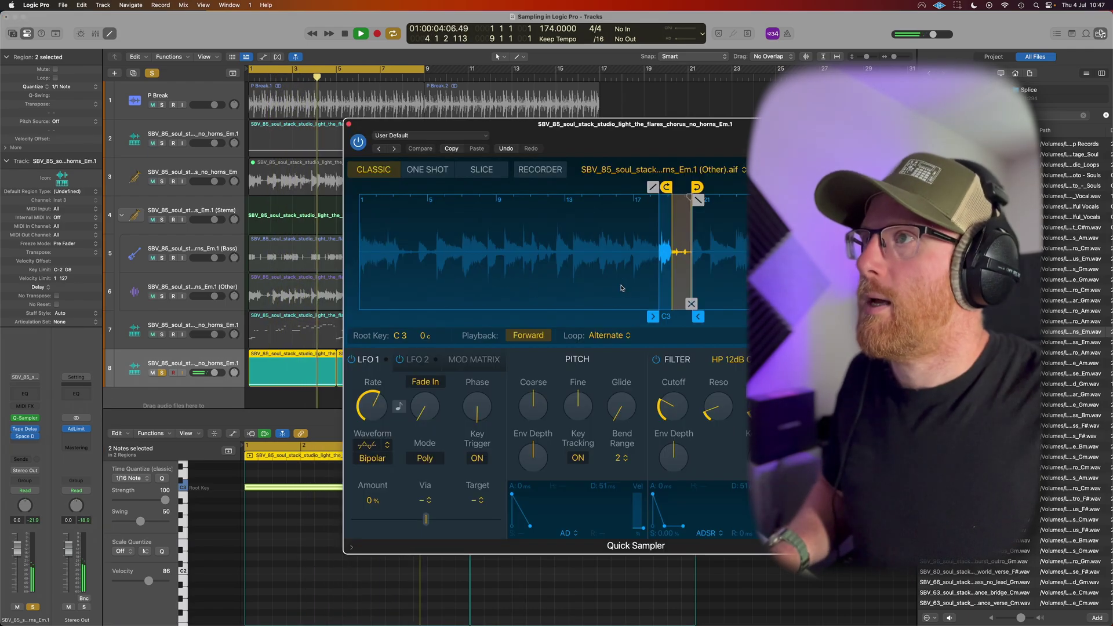
drag(653, 317, 664, 317)
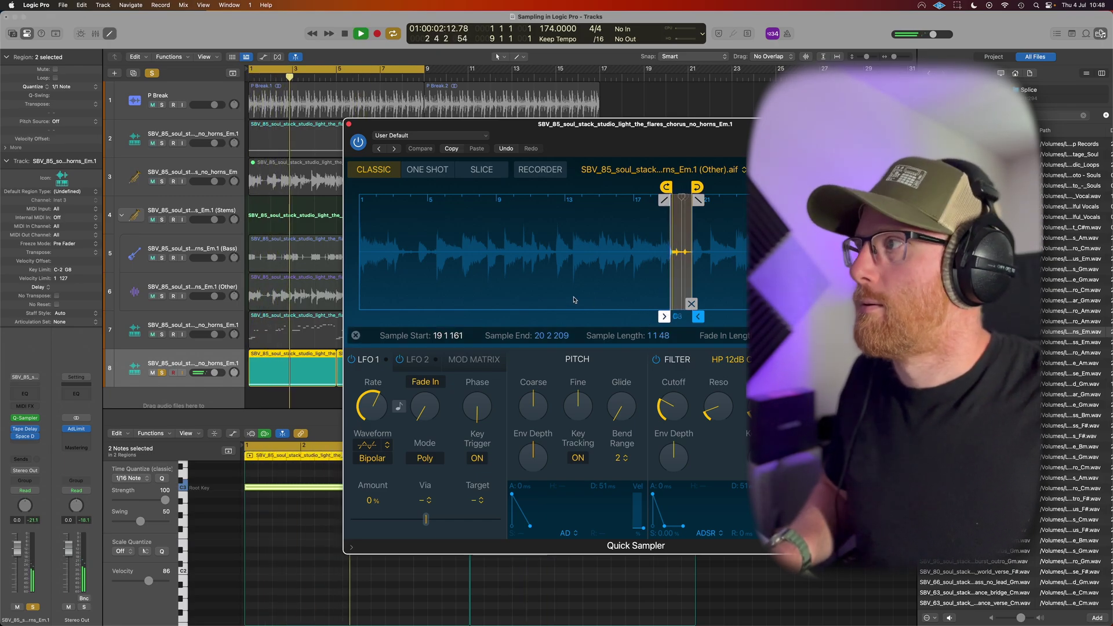
click(163, 373)
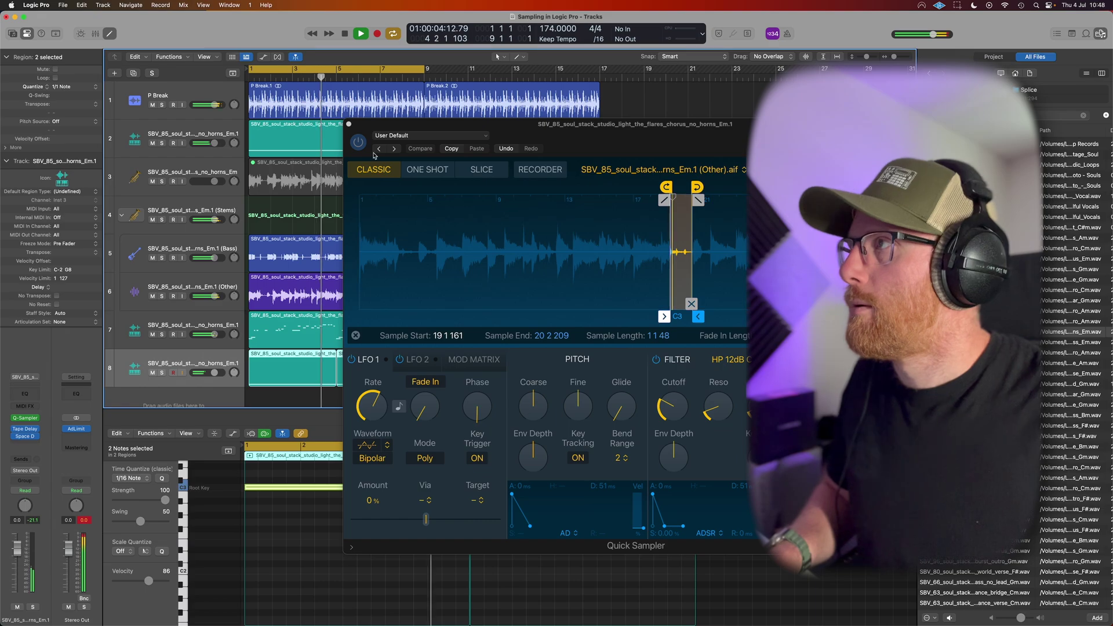
click(348, 124)
Pan the Other stem to the left and the track 7 Quick Sampler to the right
key(z)
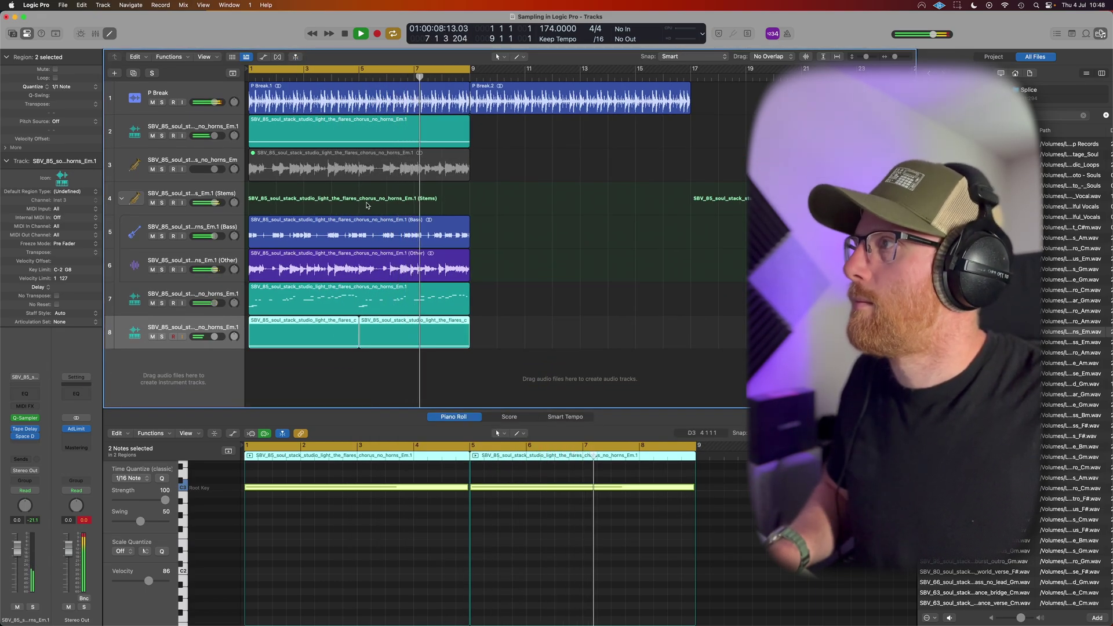
drag(234, 304, 234, 274)
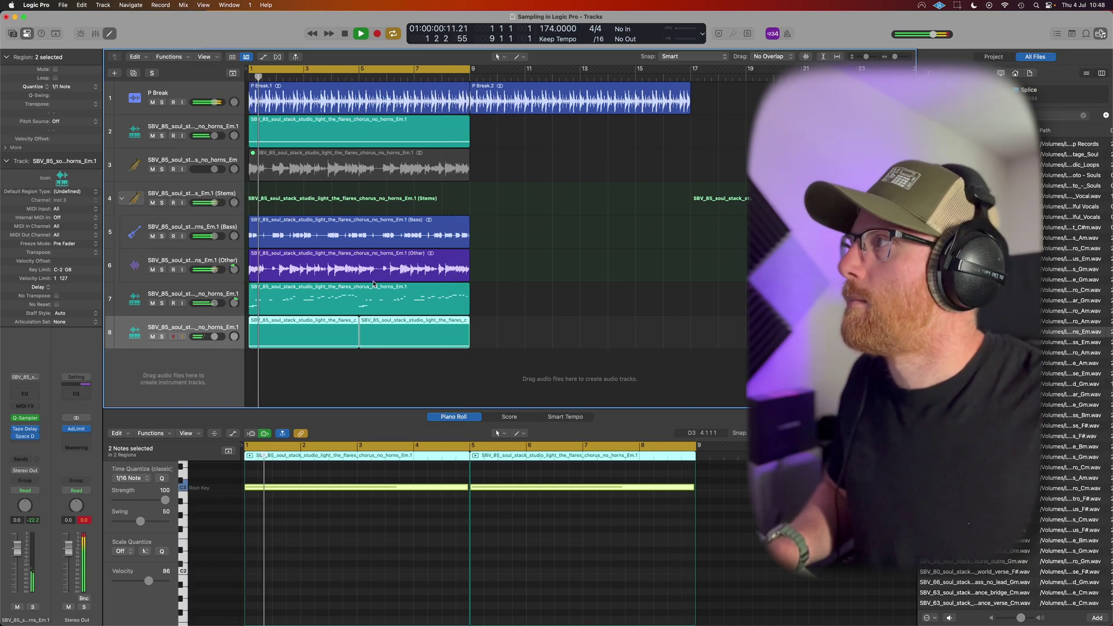
Insert the ChromaGlow distortion effect in stereo on the Bass stem track and resume playback
click(328, 232)
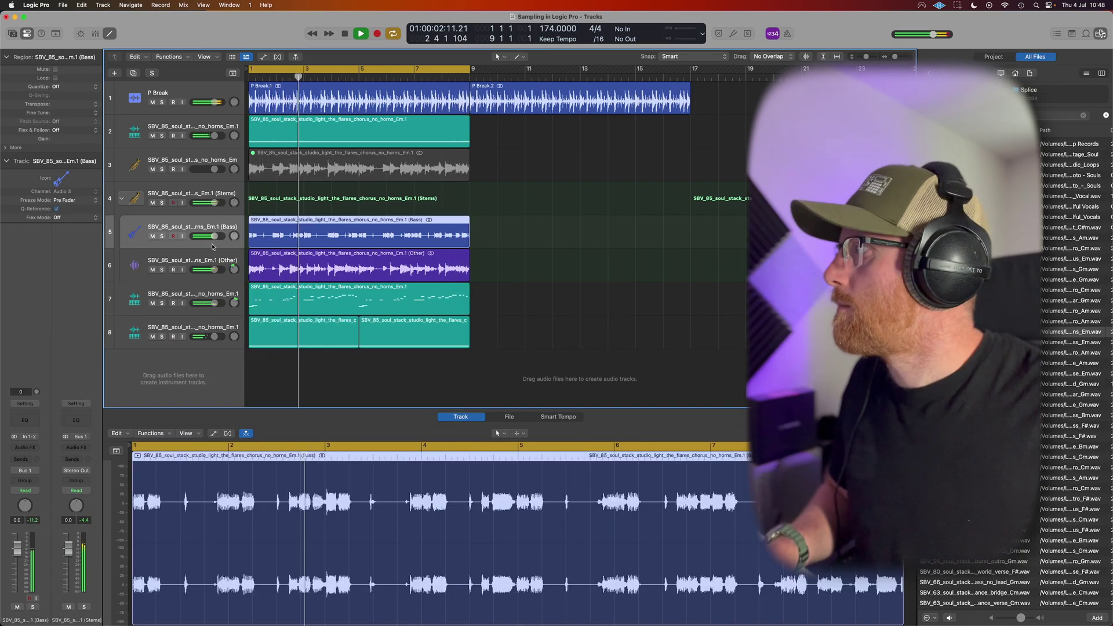
key(space)
click(37, 448)
mouse_move(38, 450)
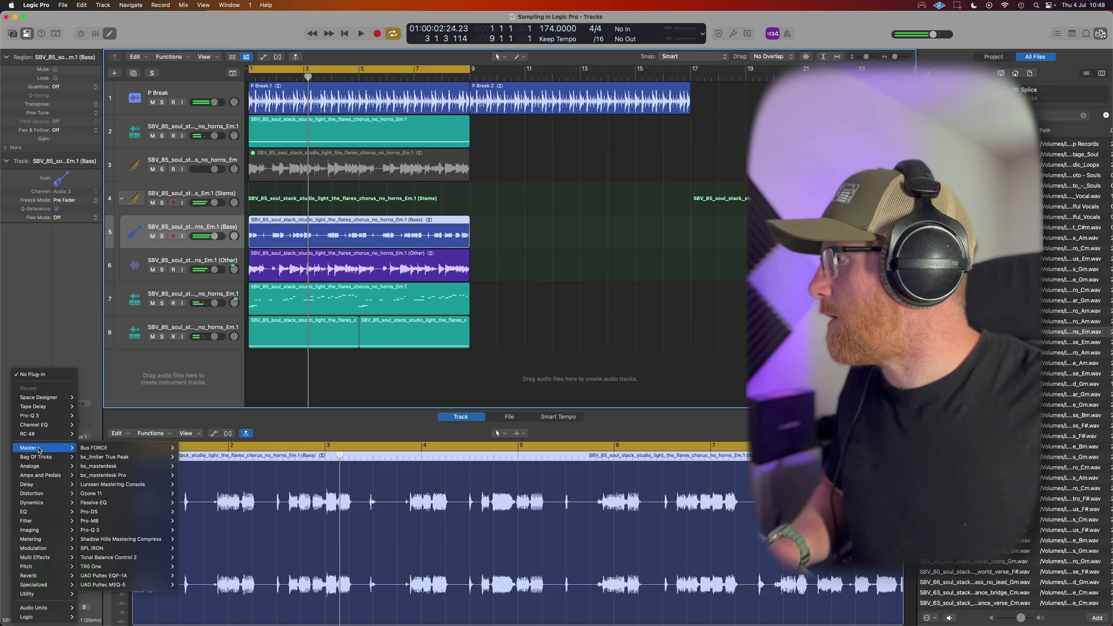
mouse_move(49, 497)
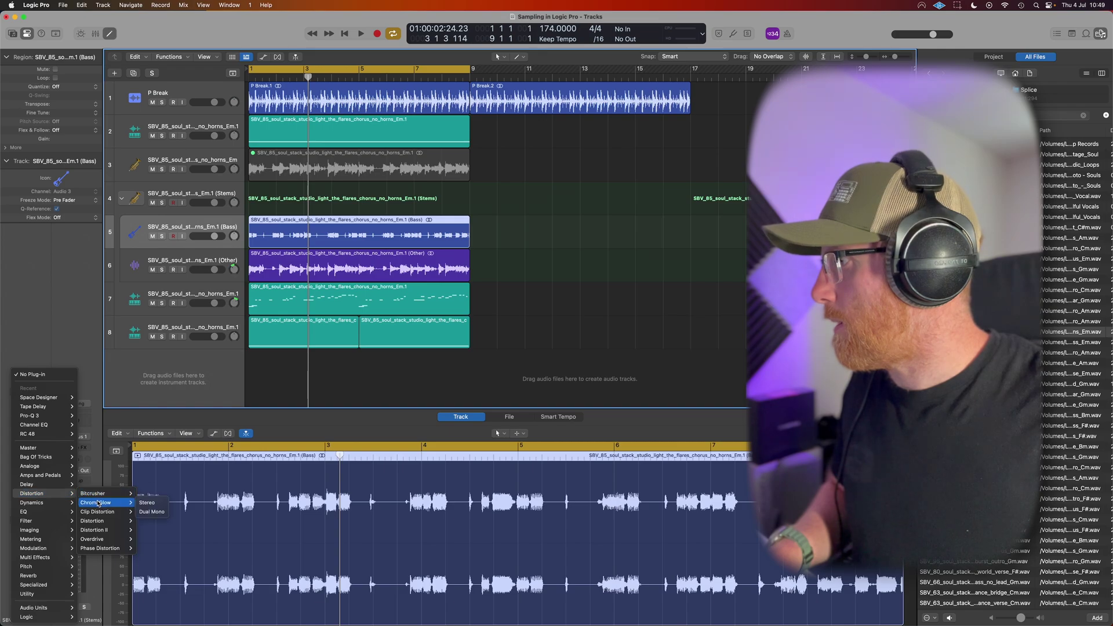
click(145, 502)
key(space)
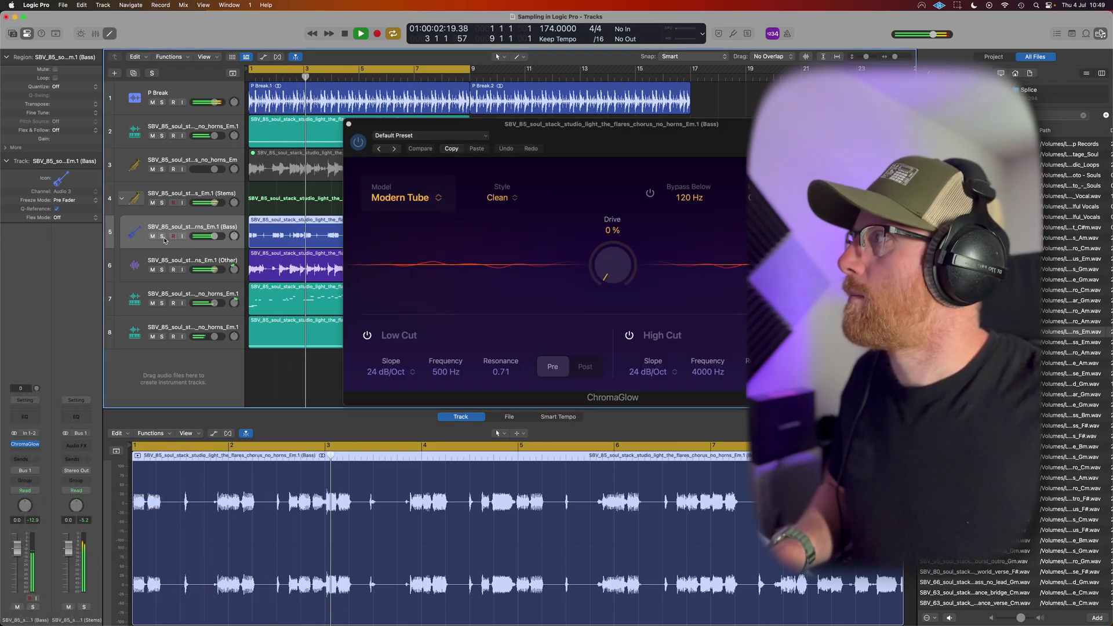
With the Bass stem soloed, set ChromaGlow's drive to 35% and model to Magnetic, then unsolo the stem
key(s)
drag(613, 239, 617, 198)
click(444, 198)
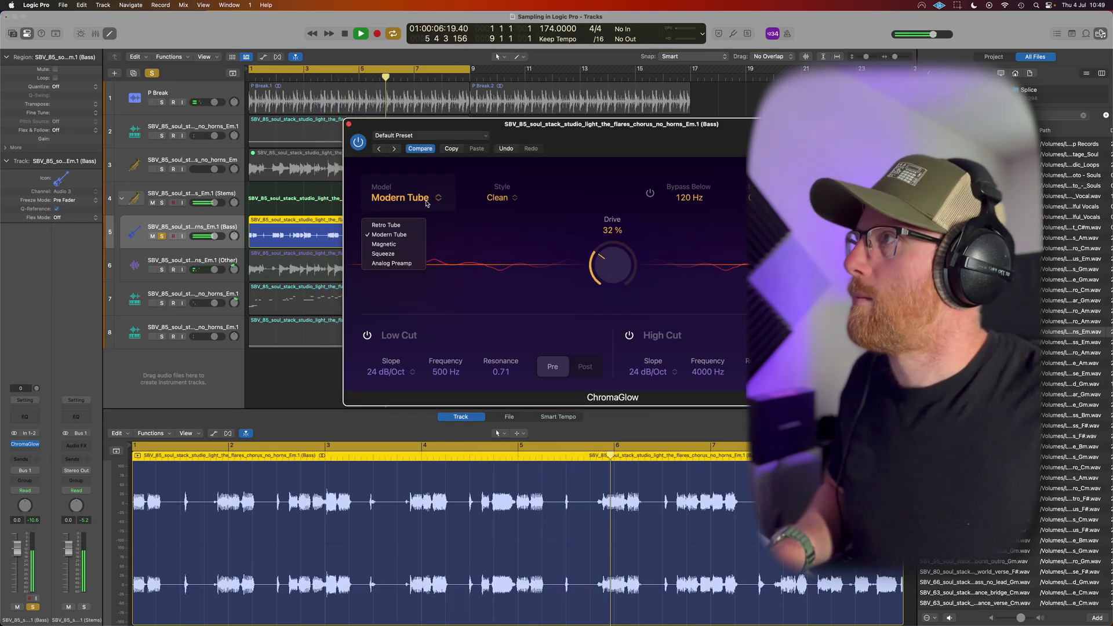
click(413, 246)
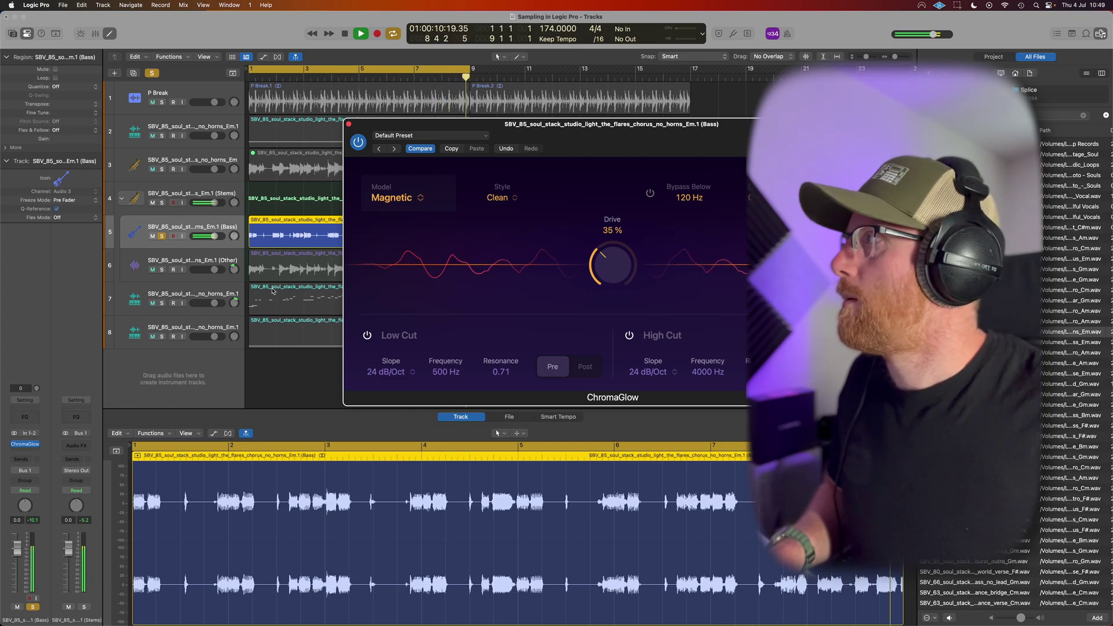
click(162, 236)
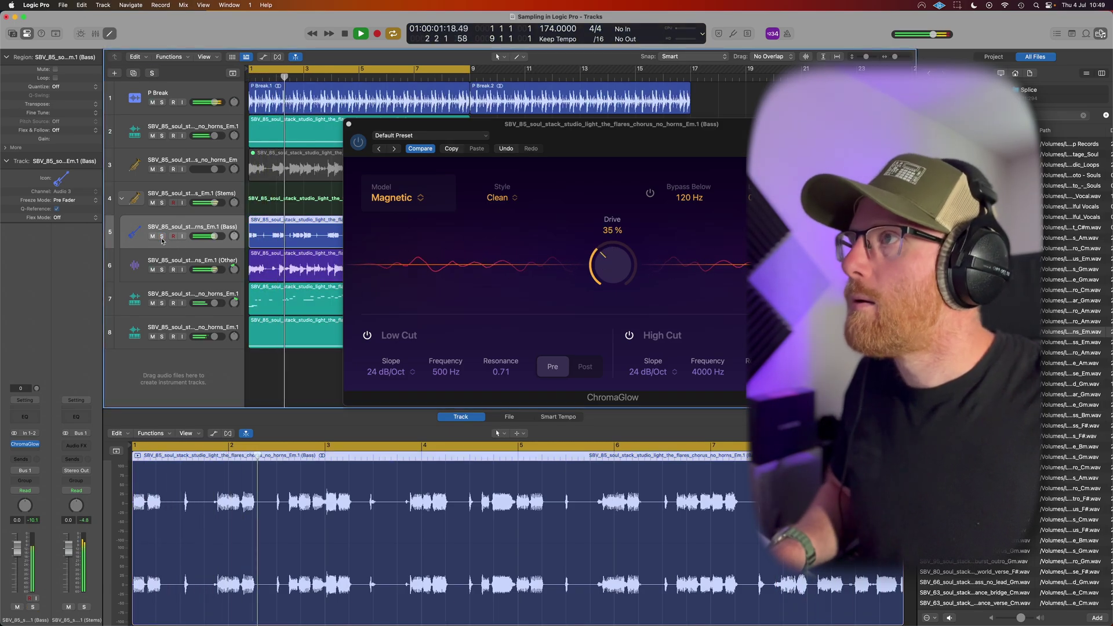
click(348, 124)
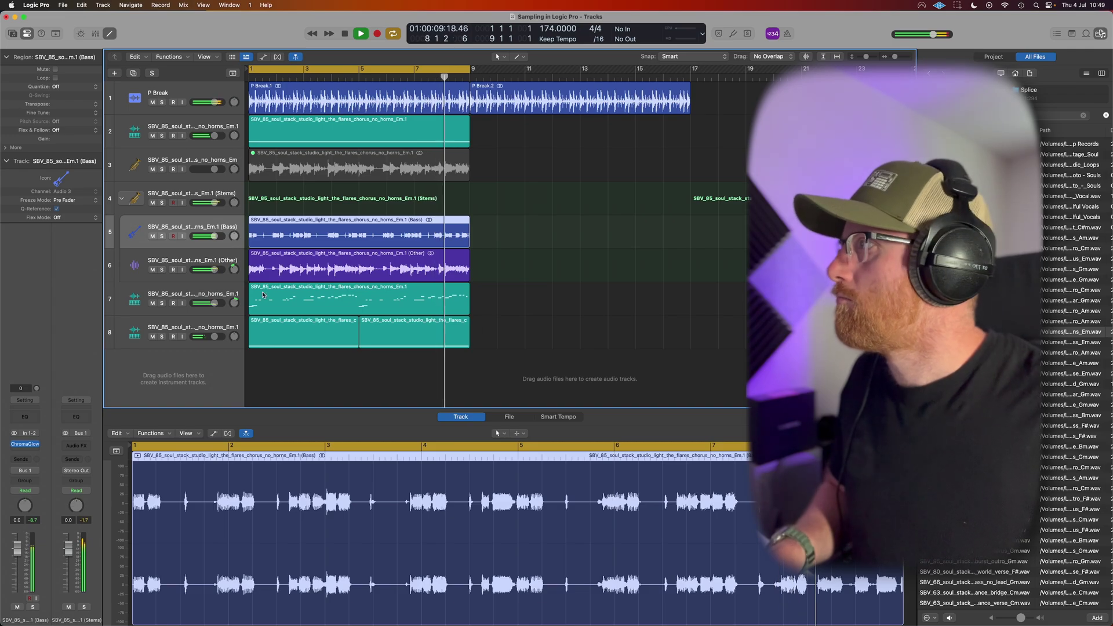
In the mixer, lower the Other stem and both Quick Sampler tracks below it to -3.1 dB together
key(x)
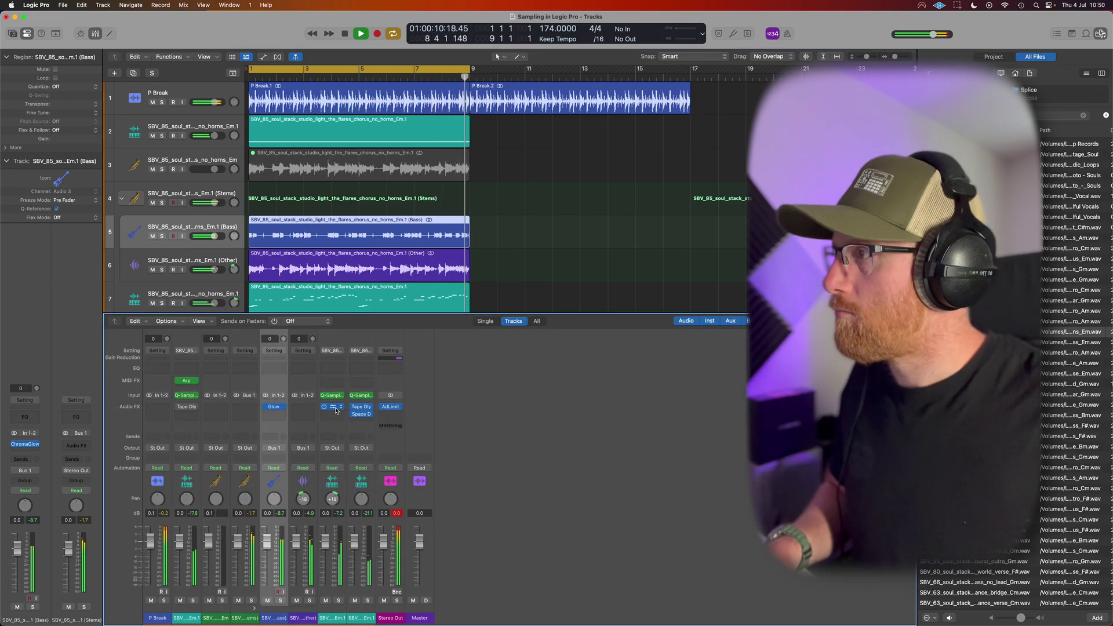
shift+click(360, 620)
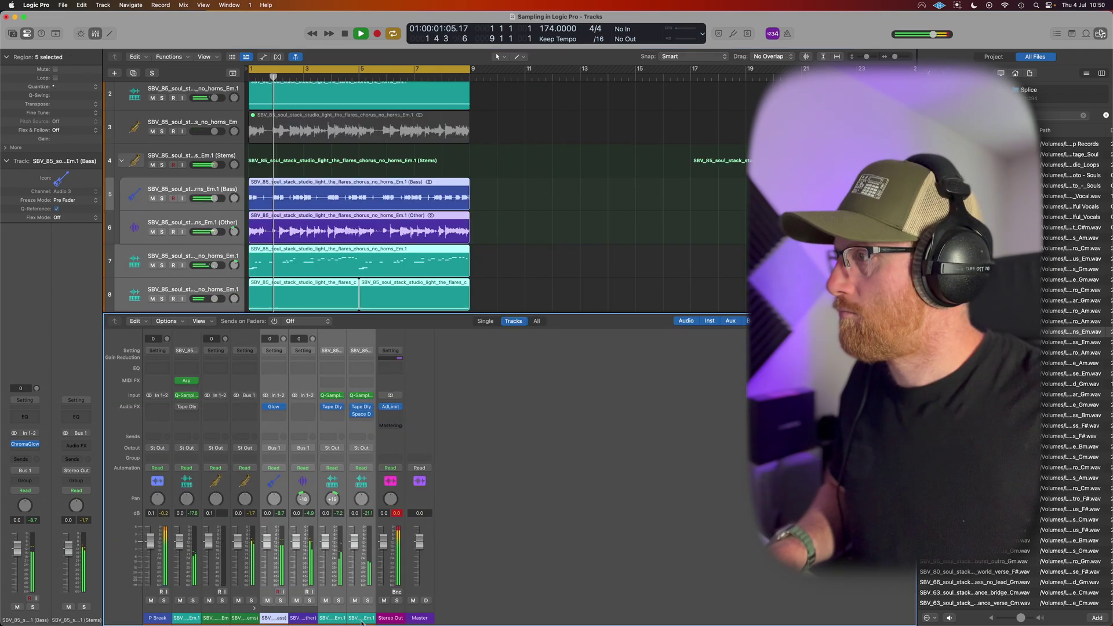
click(303, 618)
shift+click(363, 618)
drag(296, 541, 296, 546)
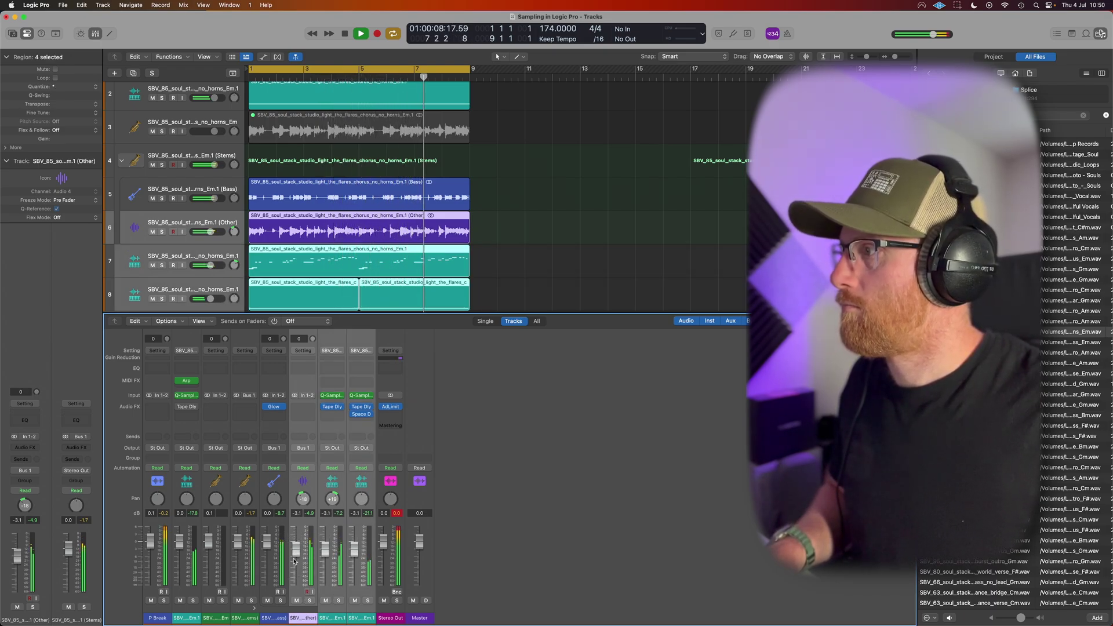
click(484, 486)
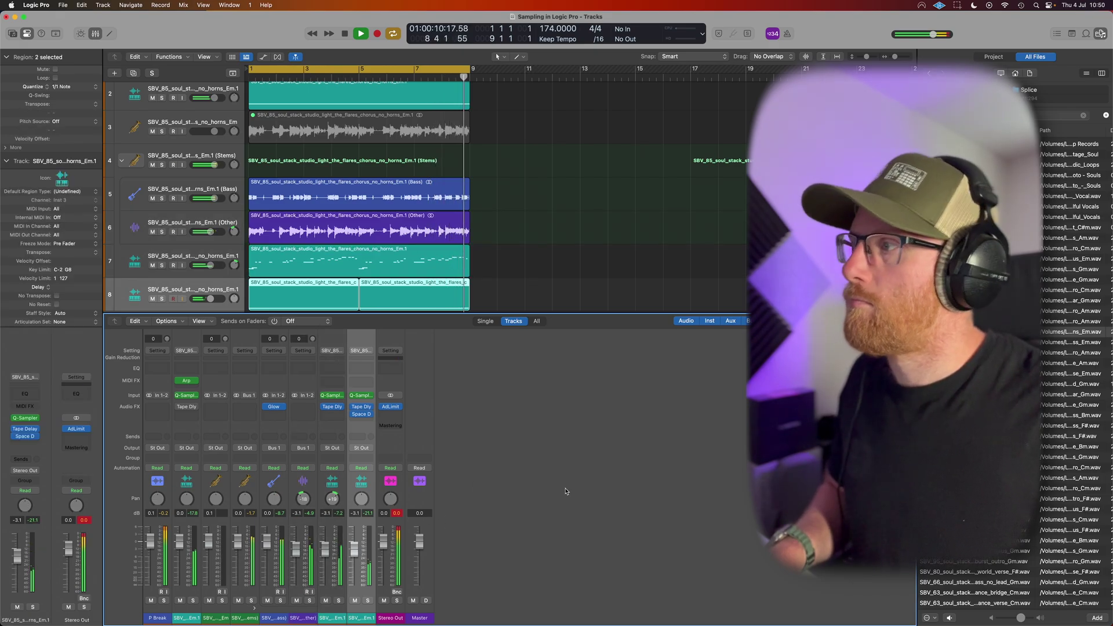